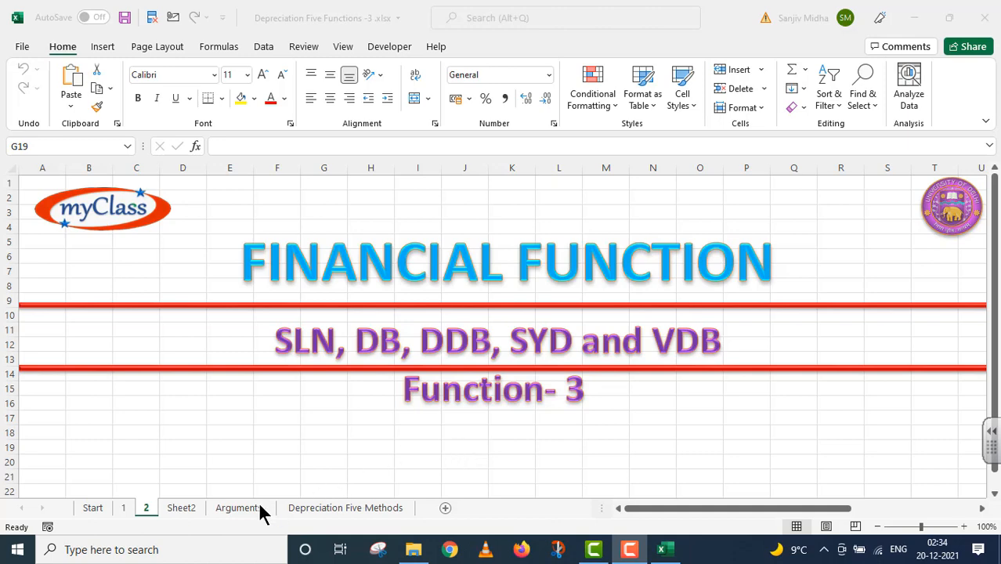
On the Depreciation Five Methods sheet, enter 100000 as the cost of asset, 3 as its life and 1000 as the salvage value.
{"action": "left_click", "coordinate": [231, 507]}
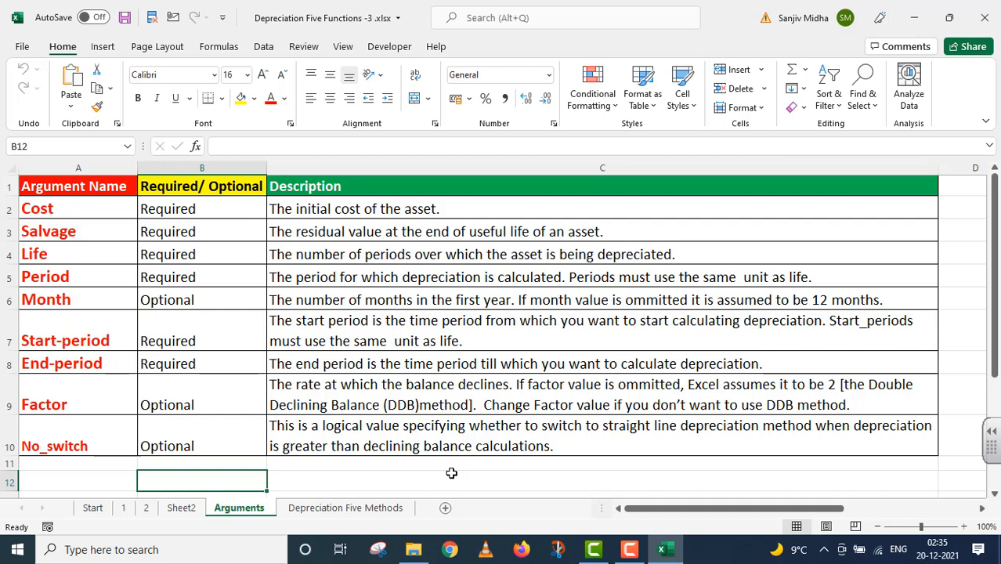
{"action": "key", "text": "ctrl+Page_Down"}
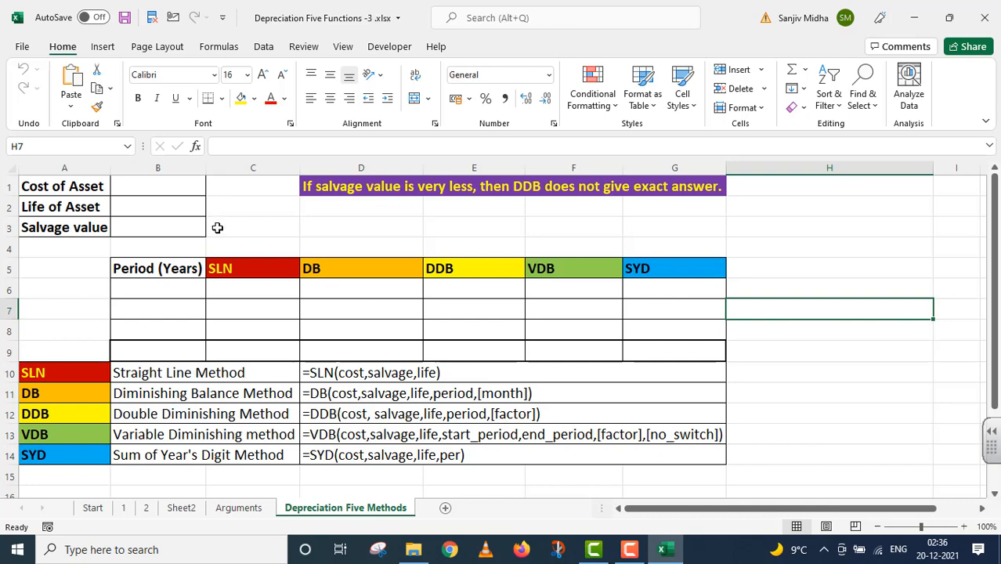
{"action": "left_click", "coordinate": [134, 186]}
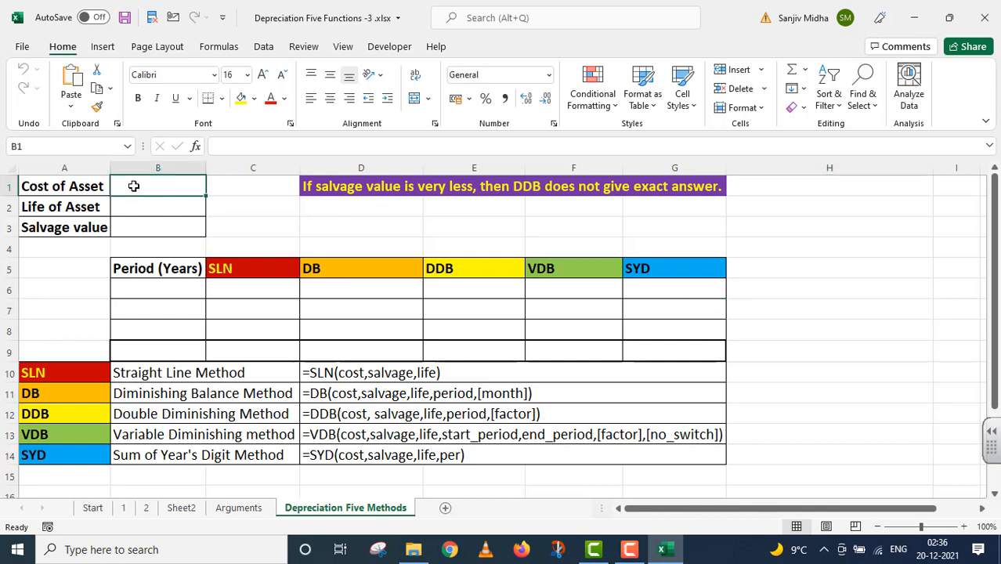
{"action": "type", "text": "100"}
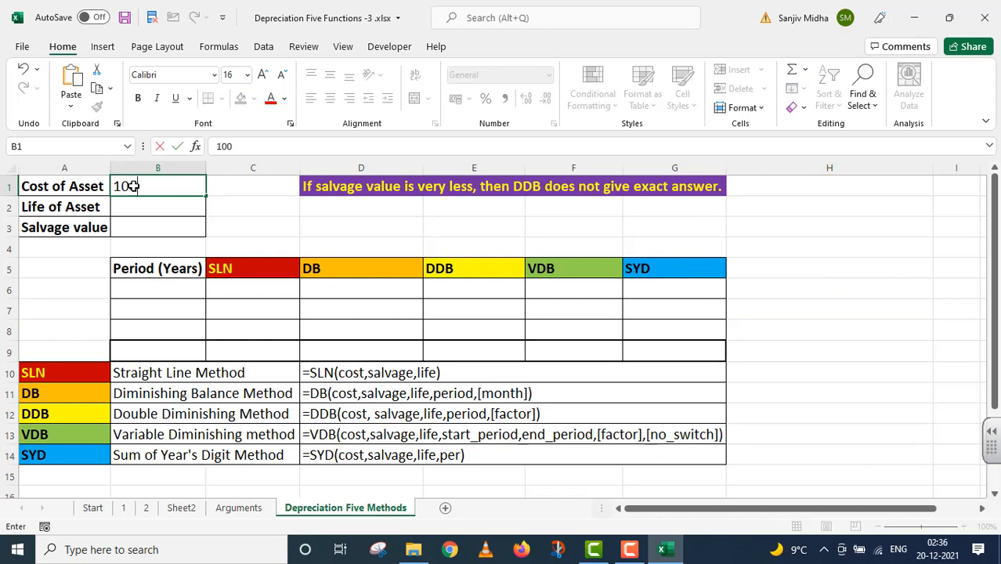
{"action": "type", "text": "000"}
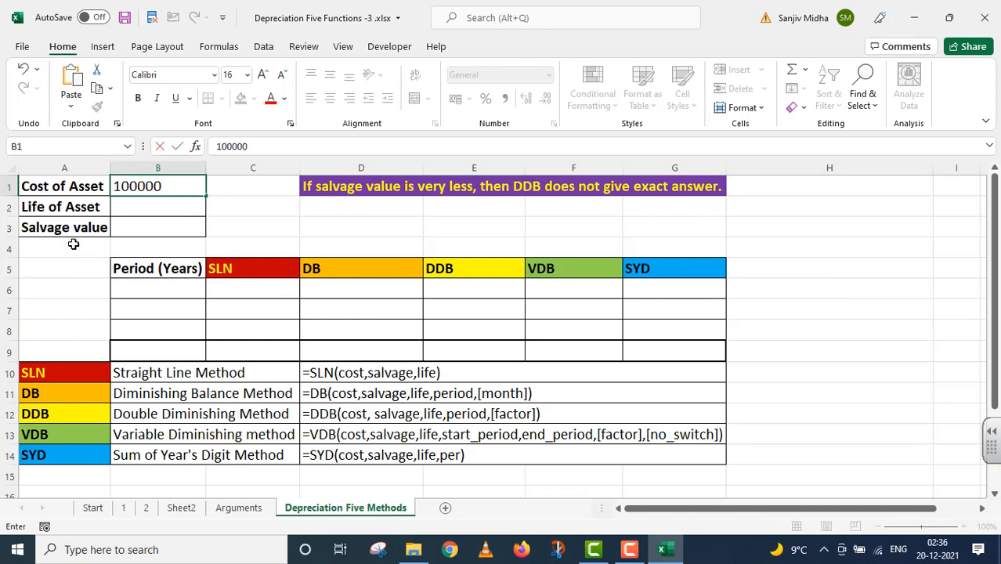
{"action": "left_click", "coordinate": [123, 207]}
{"action": "type", "text": "3"}
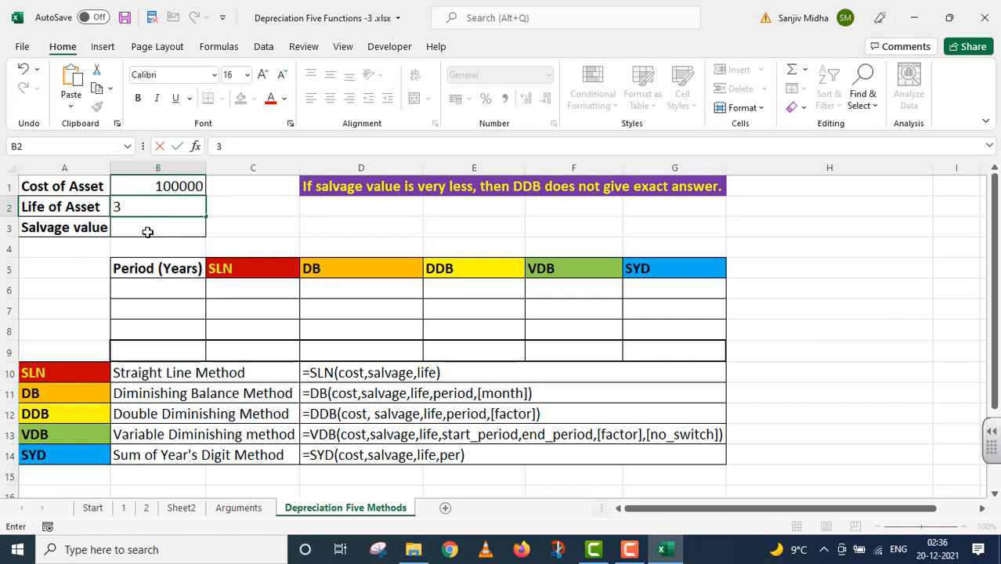
{"action": "left_click", "coordinate": [143, 227]}
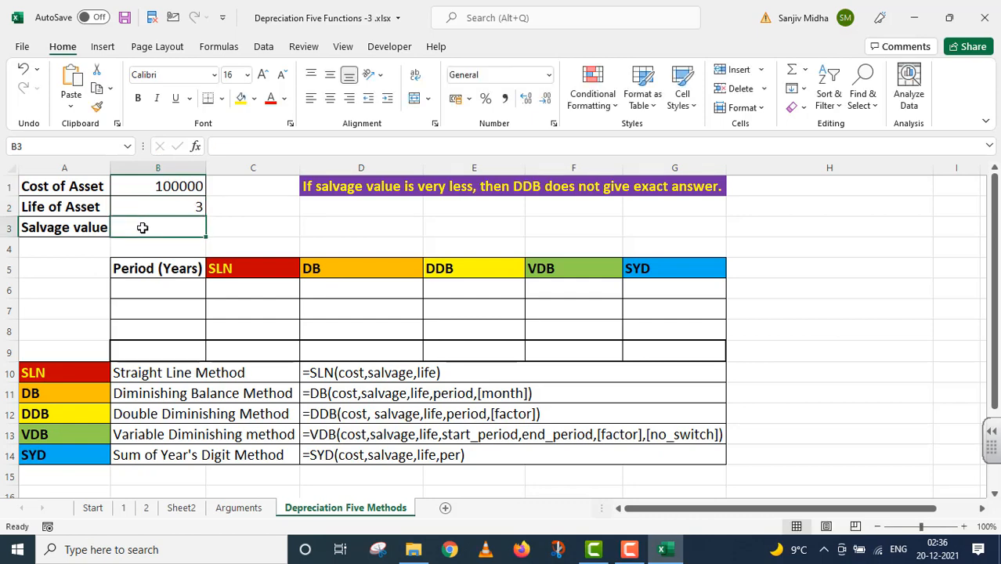
{"action": "type", "text": "1000"}
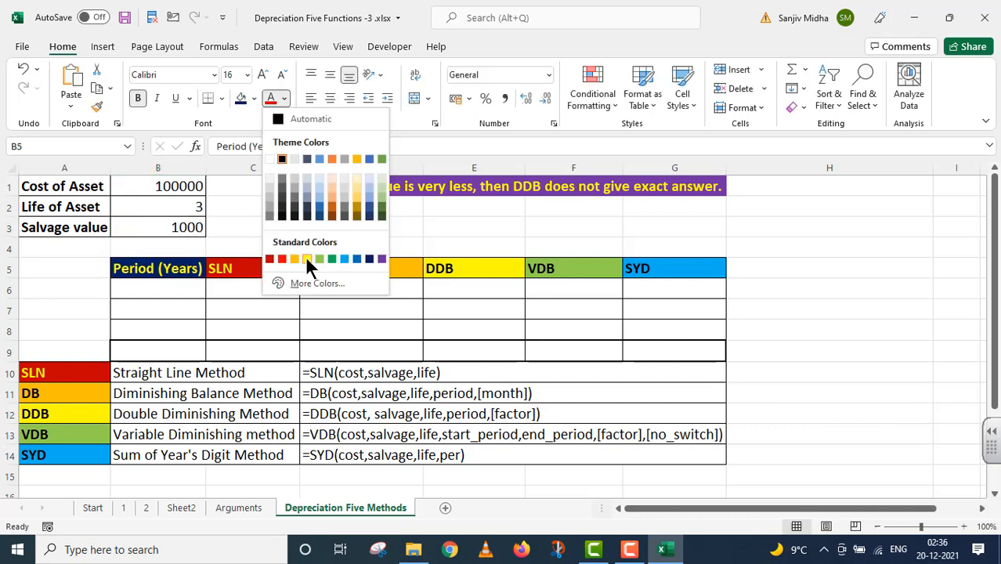
Colour the Period (Years) header text yellow and fill the cells below it with 1, 2, 3 and Total.
{"action": "left_click", "coordinate": [305, 256]}
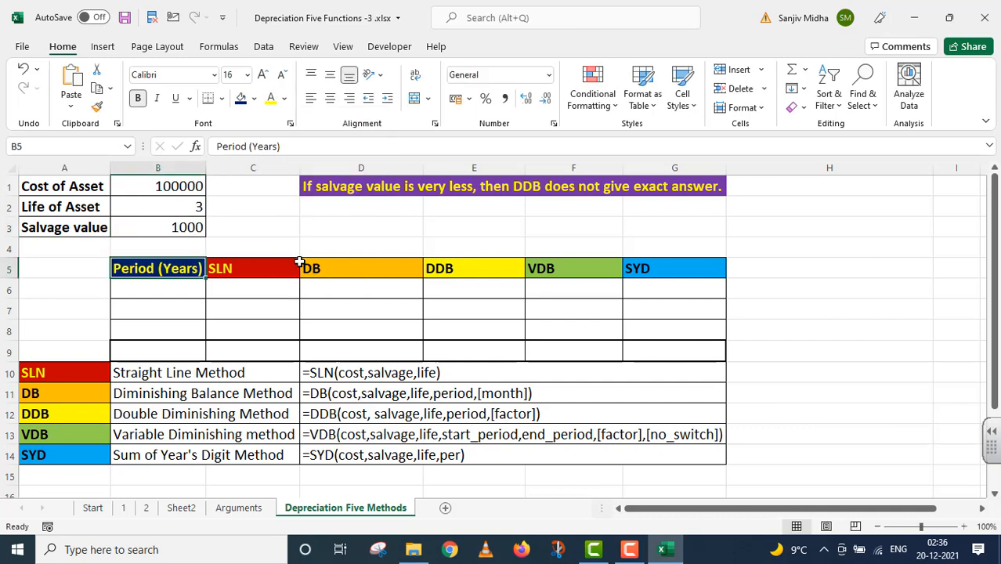
{"action": "left_click", "coordinate": [161, 285]}
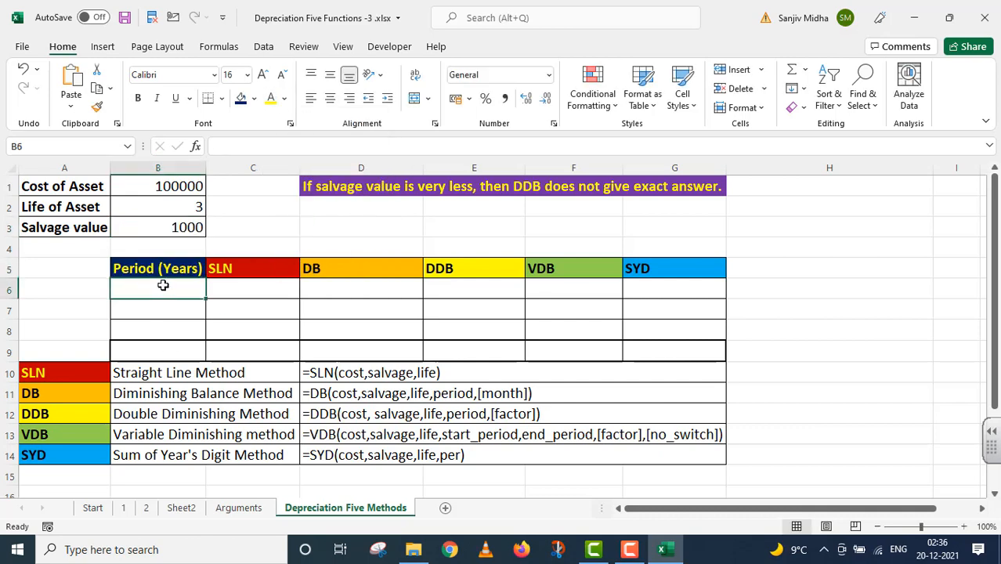
{"action": "type", "text": "1"}
{"action": "left_click", "coordinate": [157, 304]}
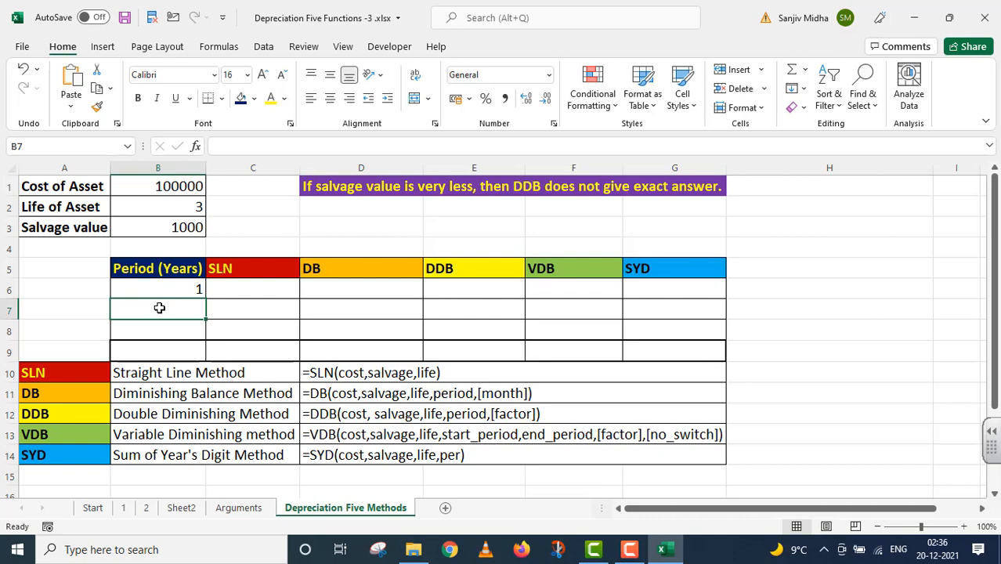
{"action": "type", "text": "2"}
{"action": "left_click", "coordinate": [163, 325]}
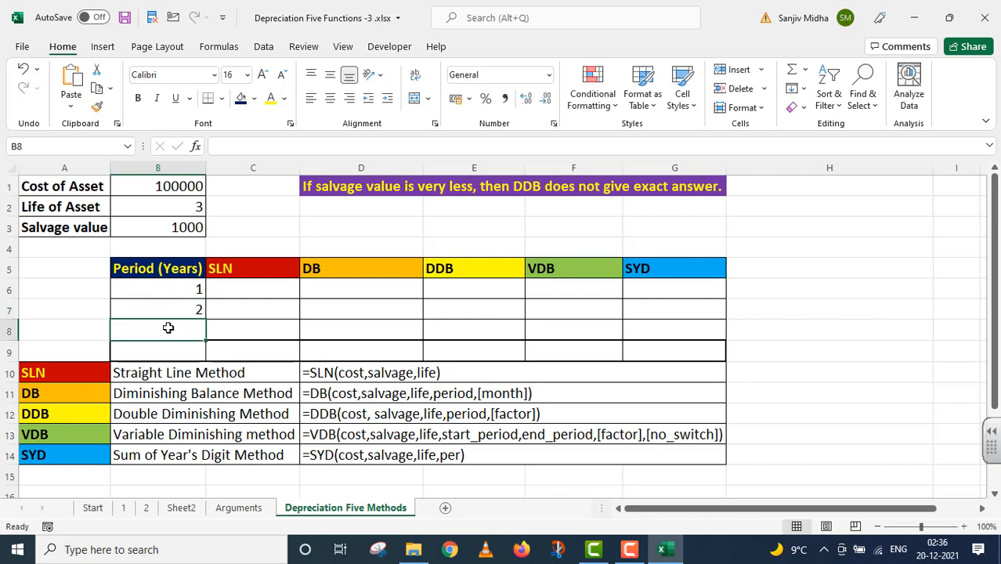
{"action": "type", "text": "3"}
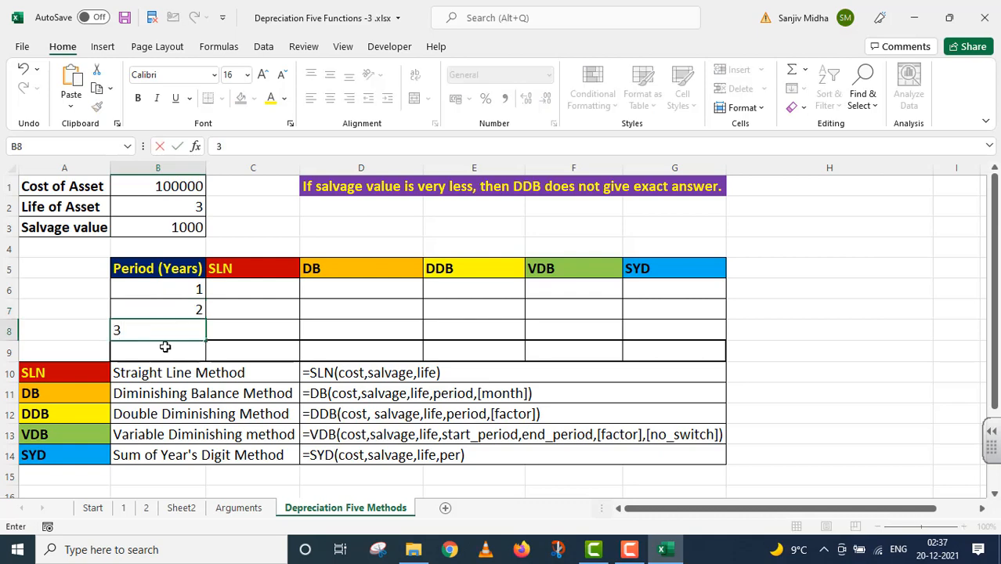
{"action": "left_click", "coordinate": [179, 356]}
{"action": "type", "text": "Total"}
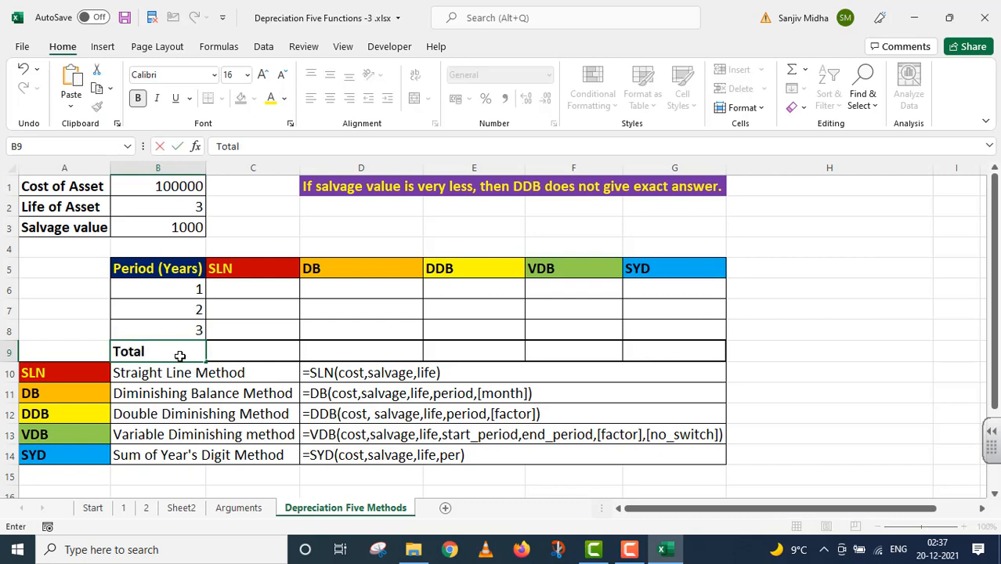
Calculate the year 1 straight-line depreciation in C6 with the formula =SLN($B$1,$B$3,$B$2).
{"action": "left_click", "coordinate": [244, 286]}
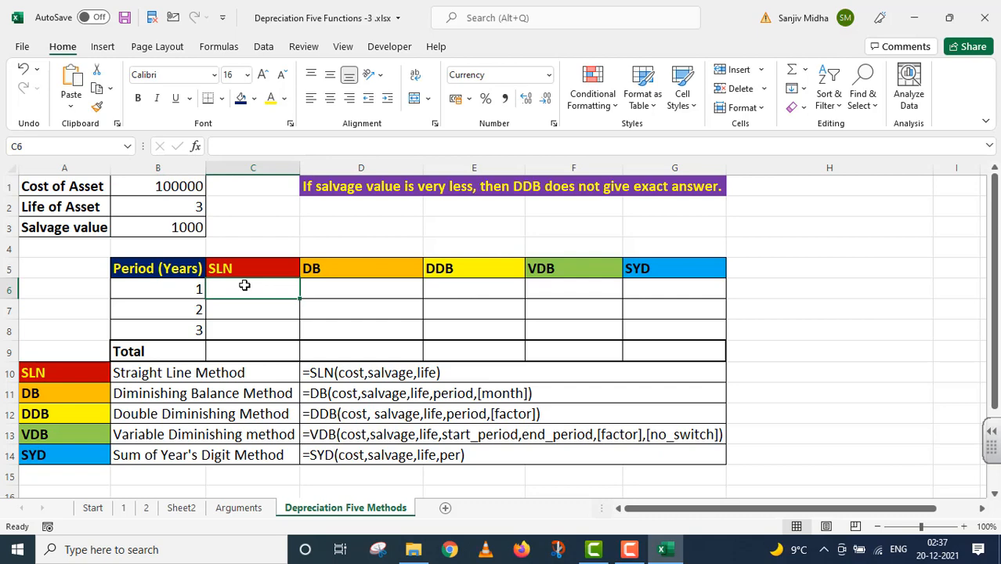
{"action": "type", "text": "="}
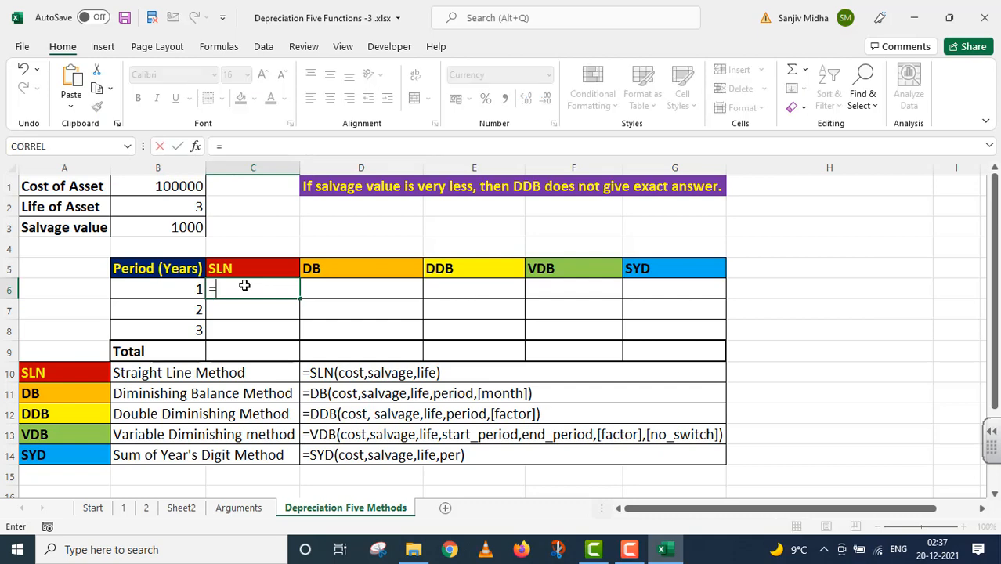
{"action": "type", "text": "SLN("}
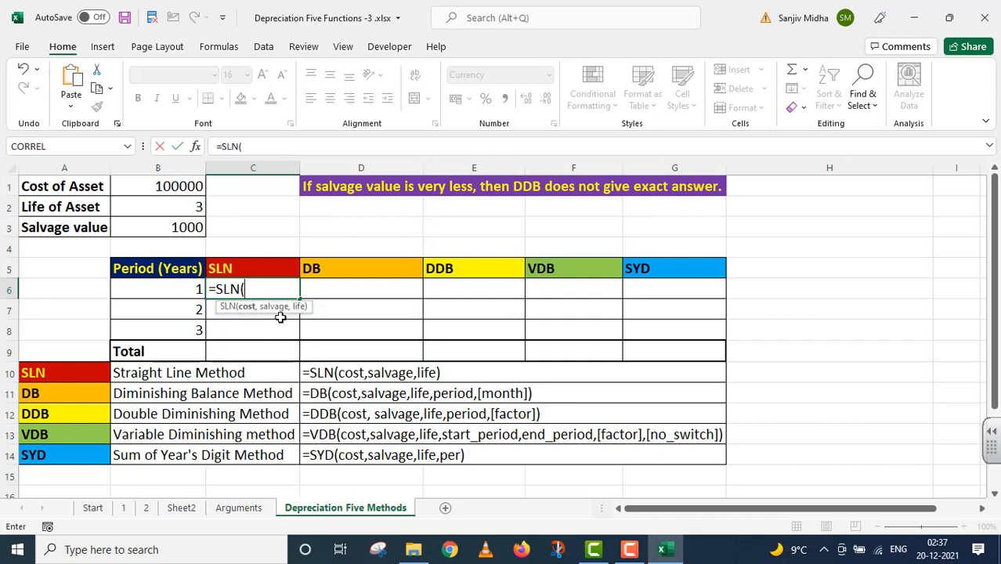
{"action": "left_click", "coordinate": [178, 183]}
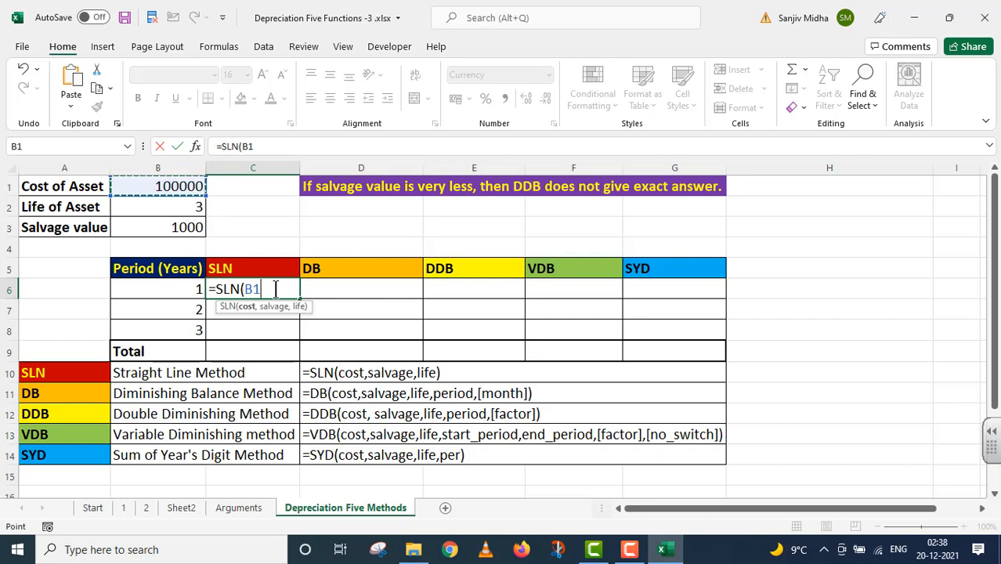
{"action": "key", "text": "F4"}
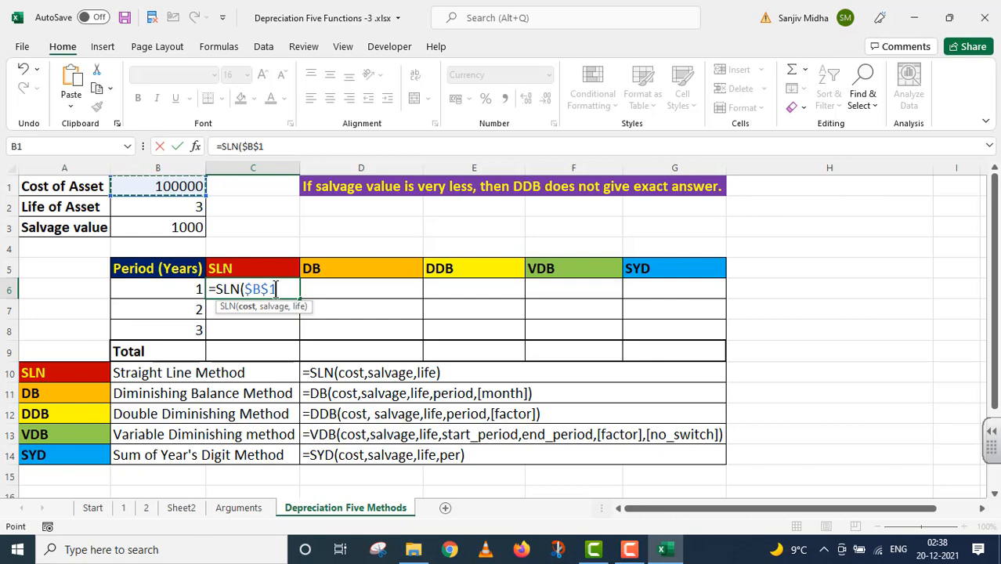
{"action": "type", "text": ","}
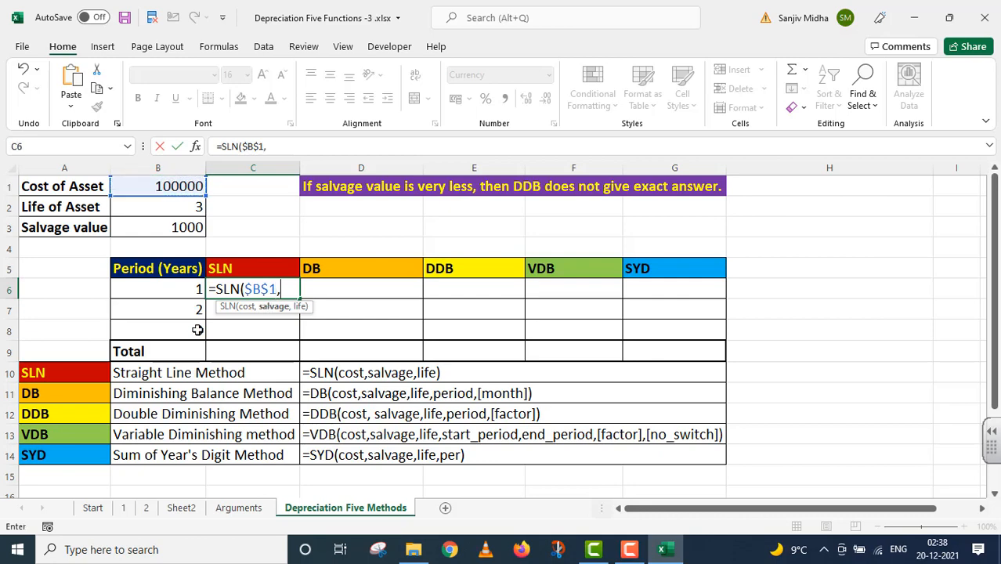
{"action": "left_click", "coordinate": [200, 227]}
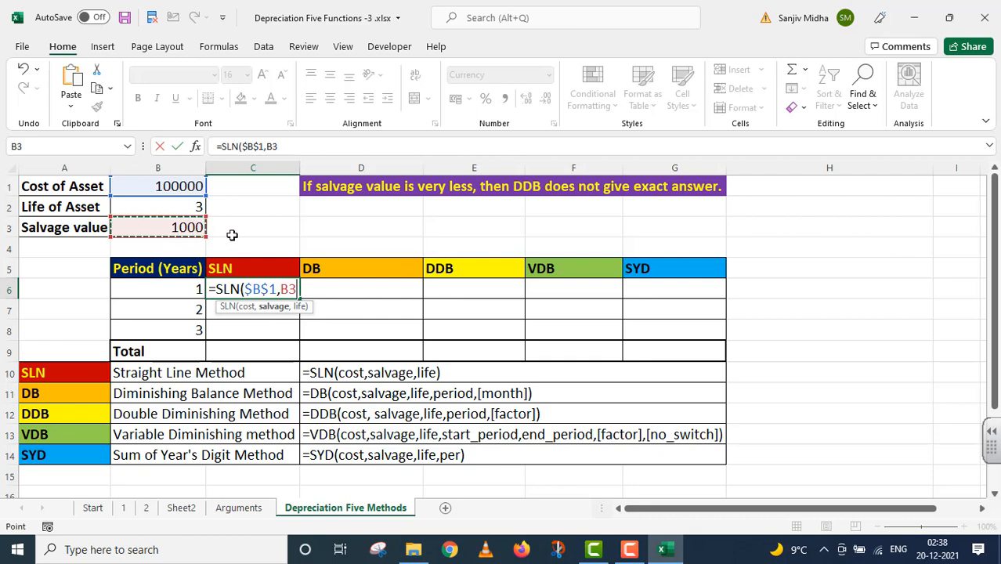
{"action": "key", "text": "F4"}
{"action": "type", "text": ","}
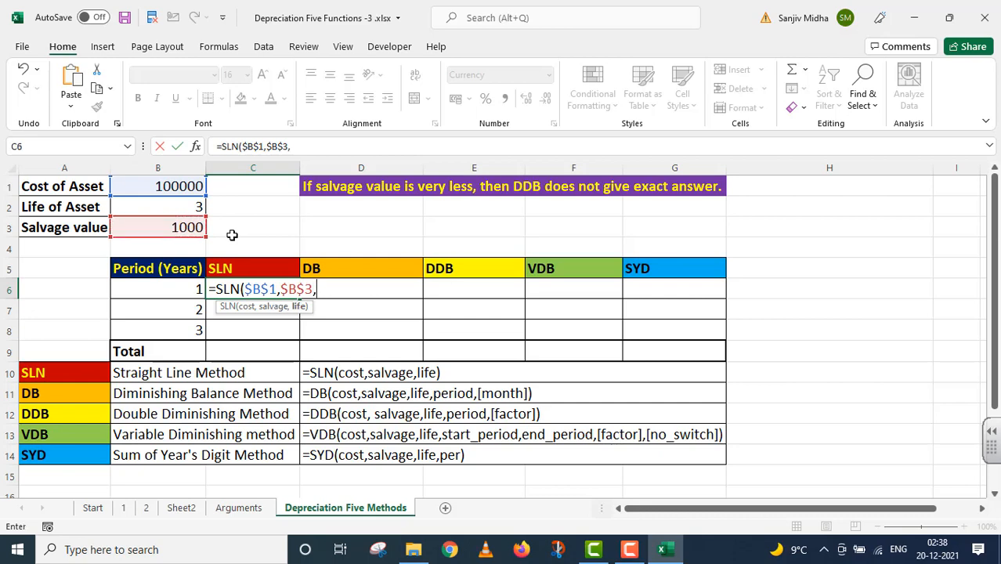
{"action": "left_click", "coordinate": [187, 206]}
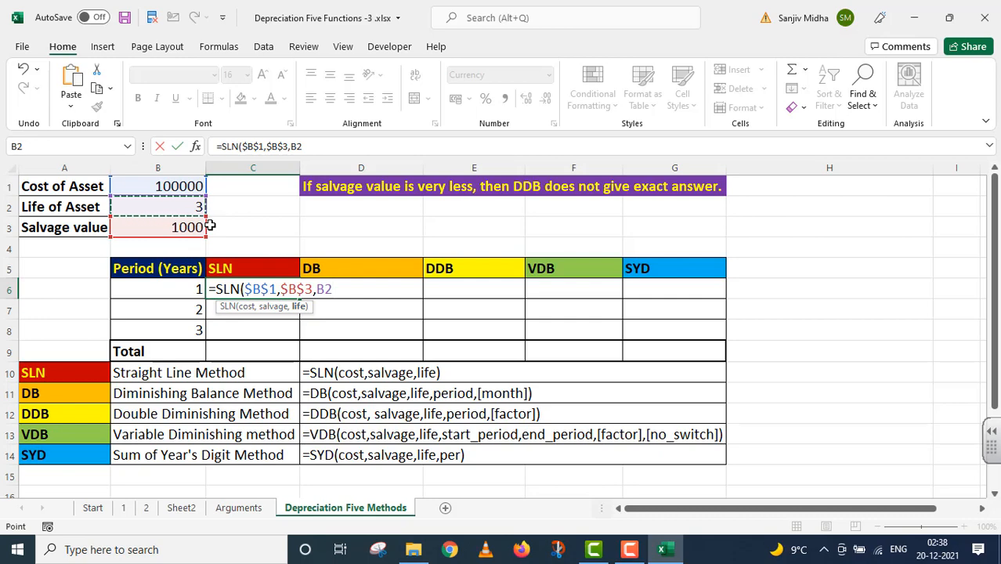
{"action": "key", "text": "F4"}
{"action": "type", "text": ")"}
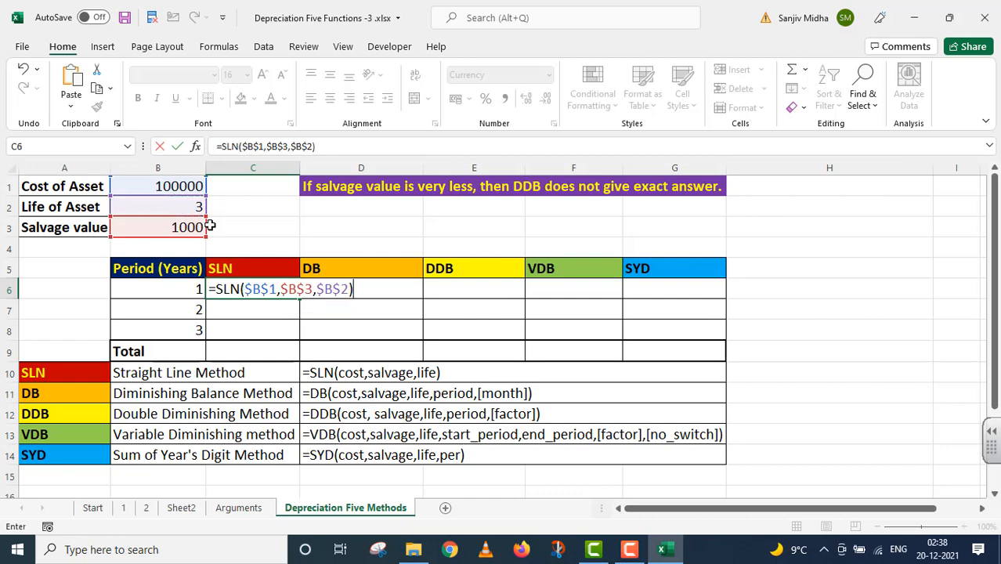
{"action": "key", "text": "Return"}
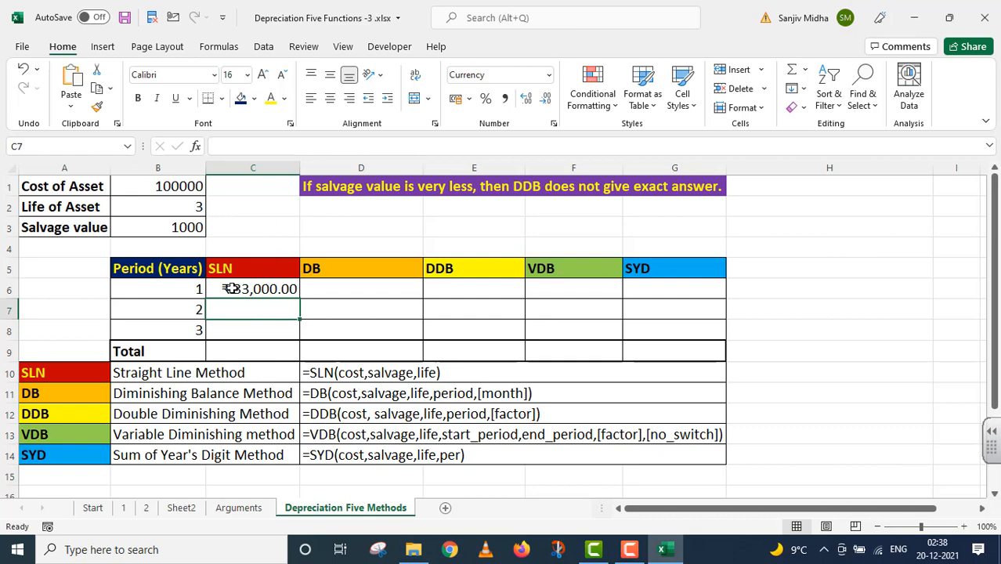
Copy the SLN formula from C6 down to C8 and total C6:C8 in C9 with the SUM function.
{"action": "left_click", "coordinate": [287, 289]}
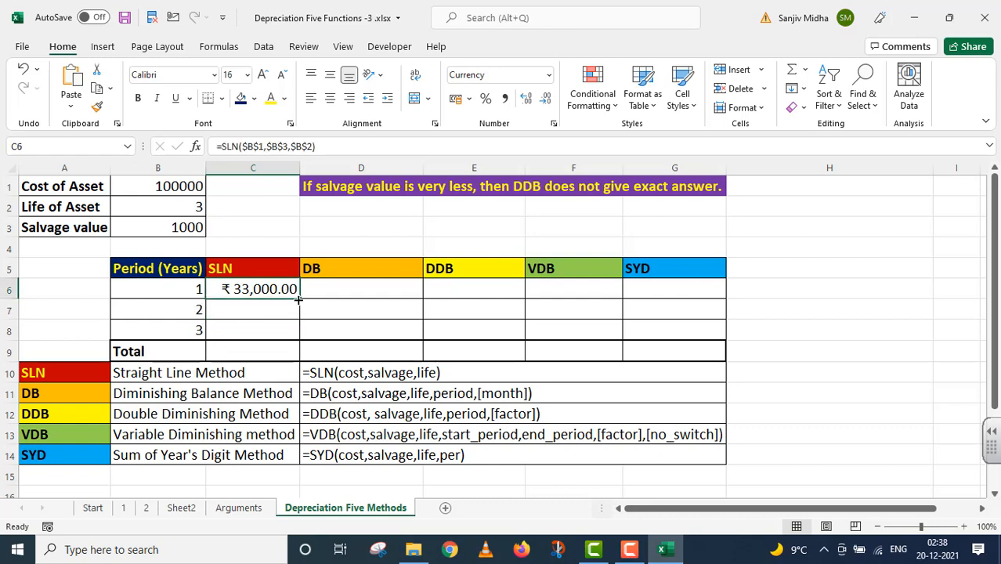
{"action": "left_click_drag", "start_coordinate": [297, 298], "coordinate": [294, 339]}
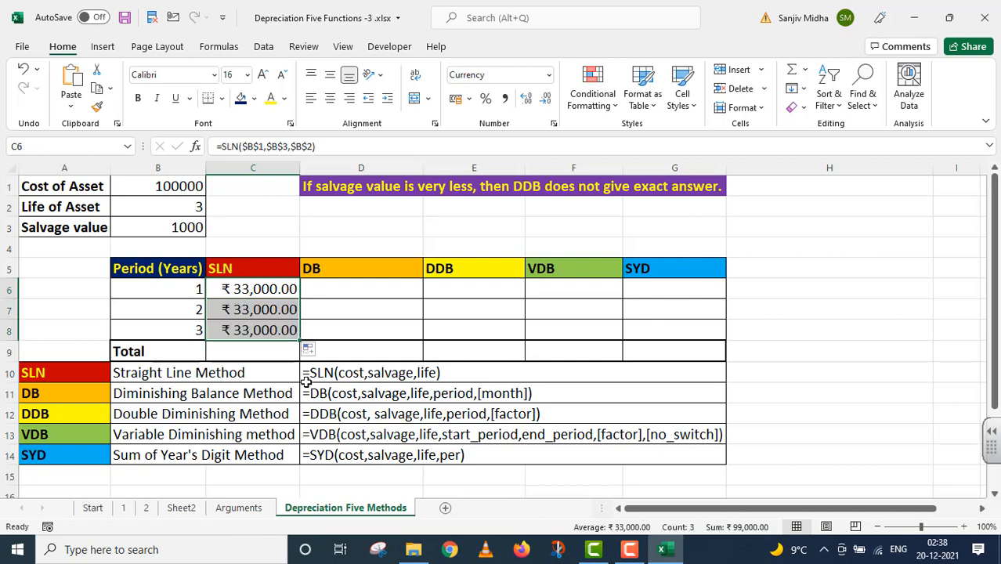
{"action": "double_click", "coordinate": [227, 352]}
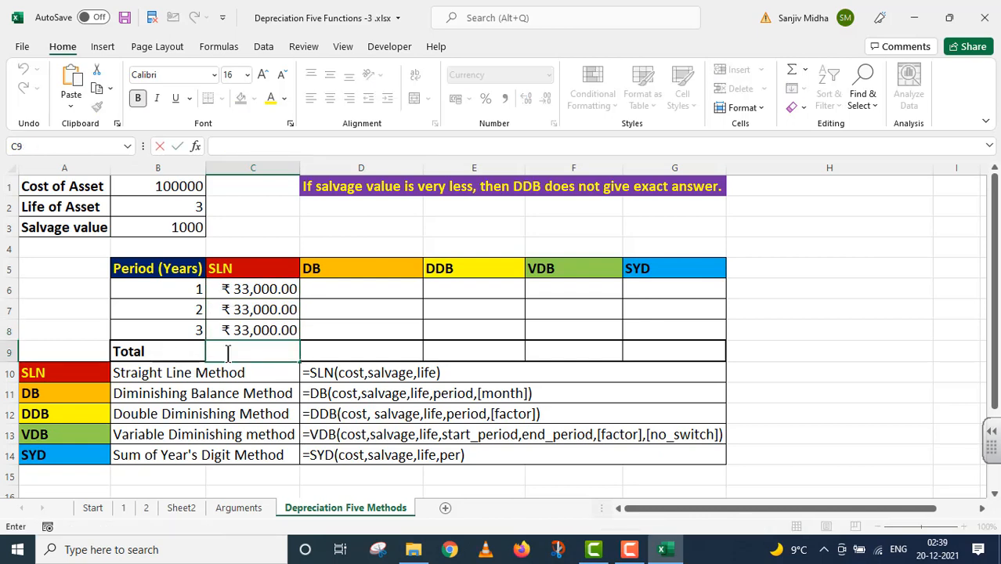
{"action": "type", "text": "=SUM("}
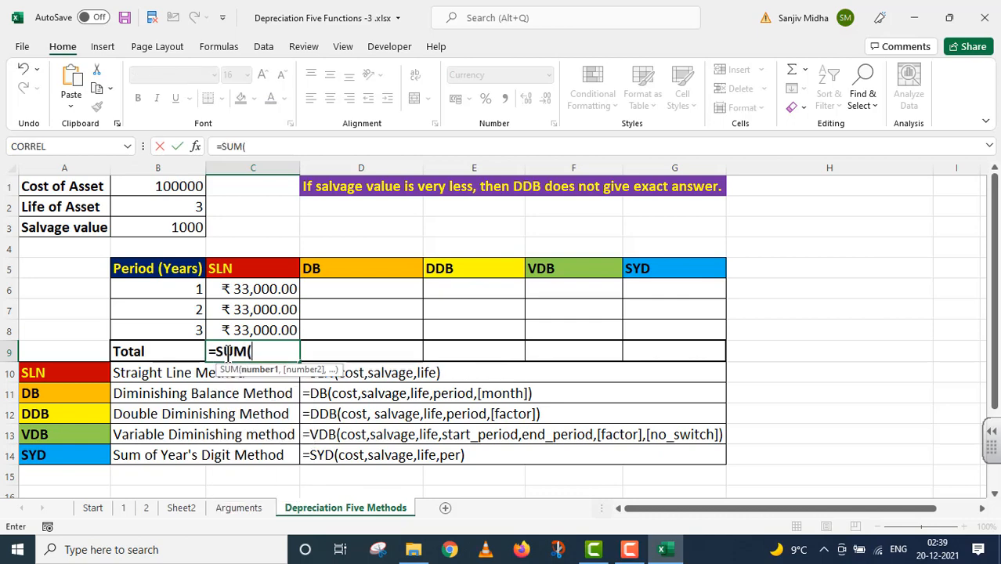
{"action": "left_click", "coordinate": [276, 296]}
{"action": "left_click_drag", "start_coordinate": [278, 297], "coordinate": [276, 329]}
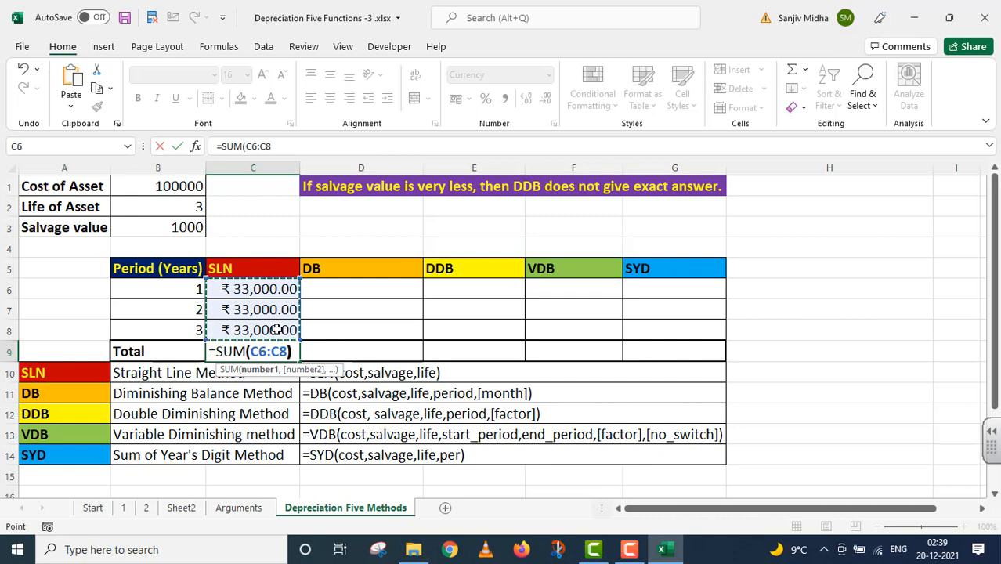
{"action": "key", "text": "Return"}
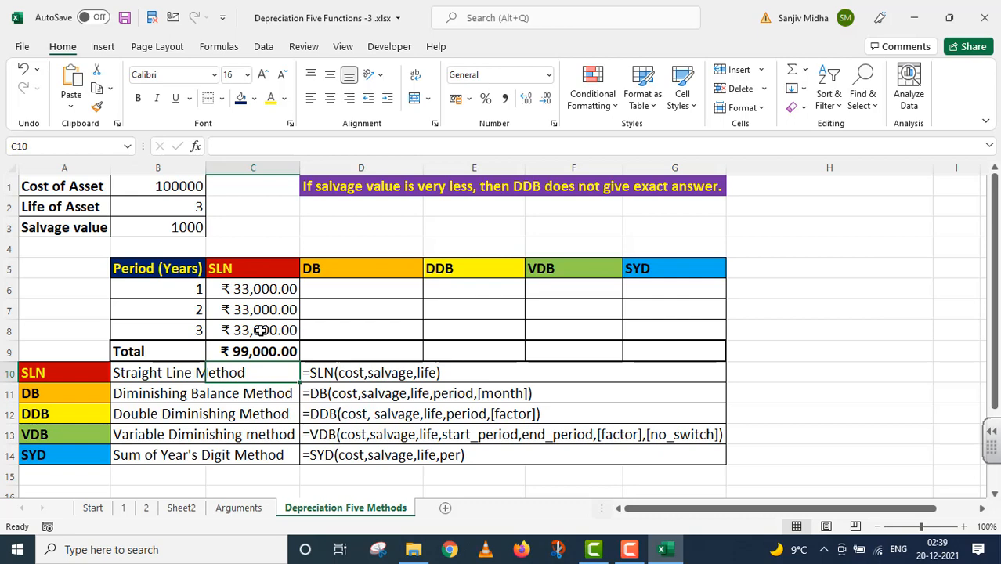
Calculate the year 1 diminishing balance depreciation in D6 with the formula =DB($B$1,$B$3,$B$2,$B6).
{"action": "left_click", "coordinate": [321, 287]}
{"action": "type", "text": "="}
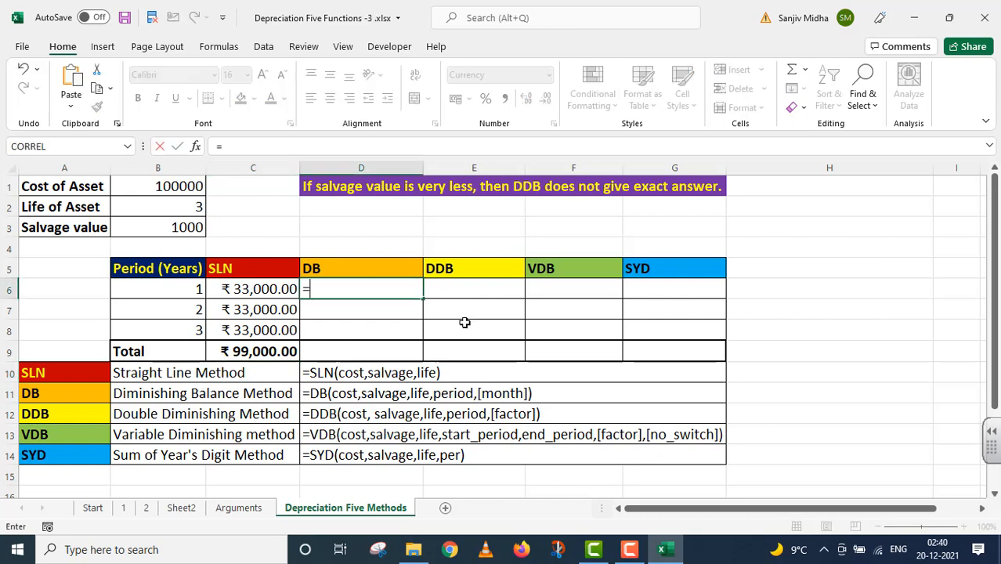
{"action": "type", "text": "DB("}
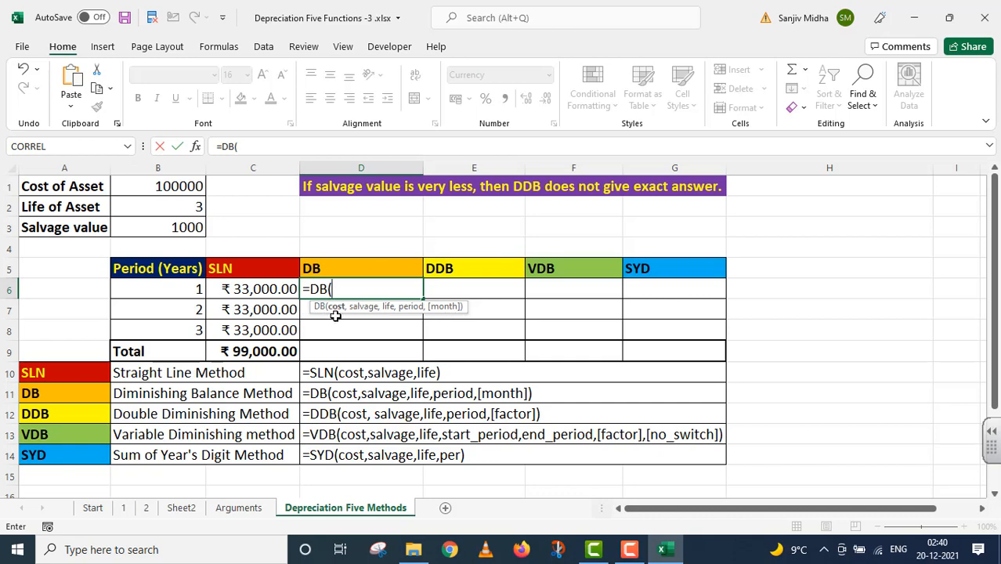
{"action": "left_click", "coordinate": [171, 189]}
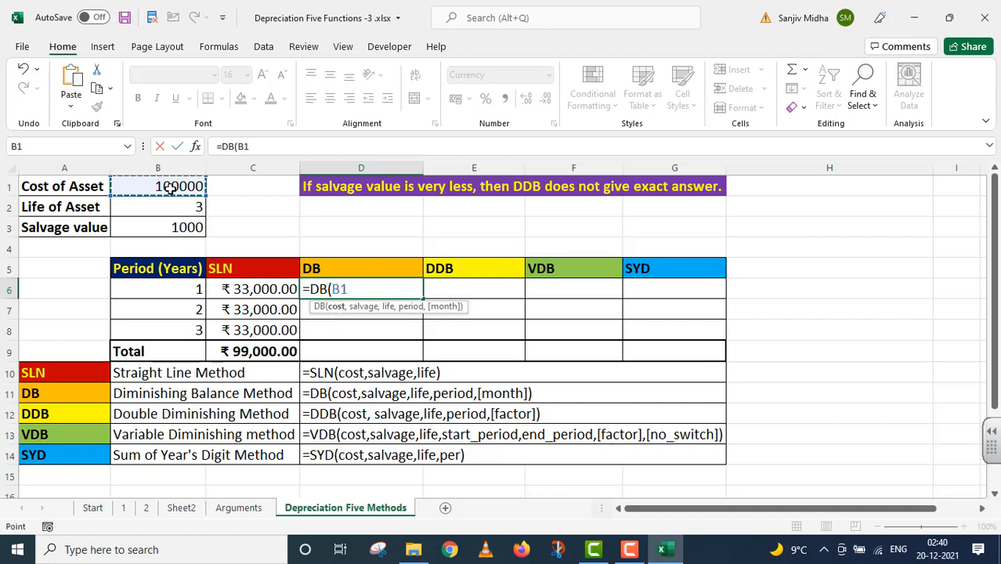
{"action": "key", "text": "F4"}
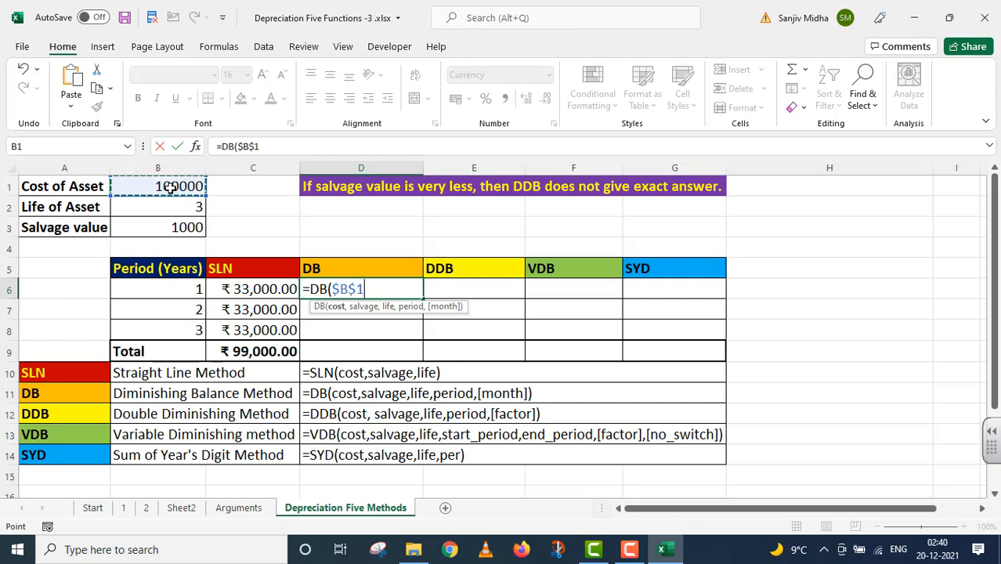
{"action": "type", "text": ","}
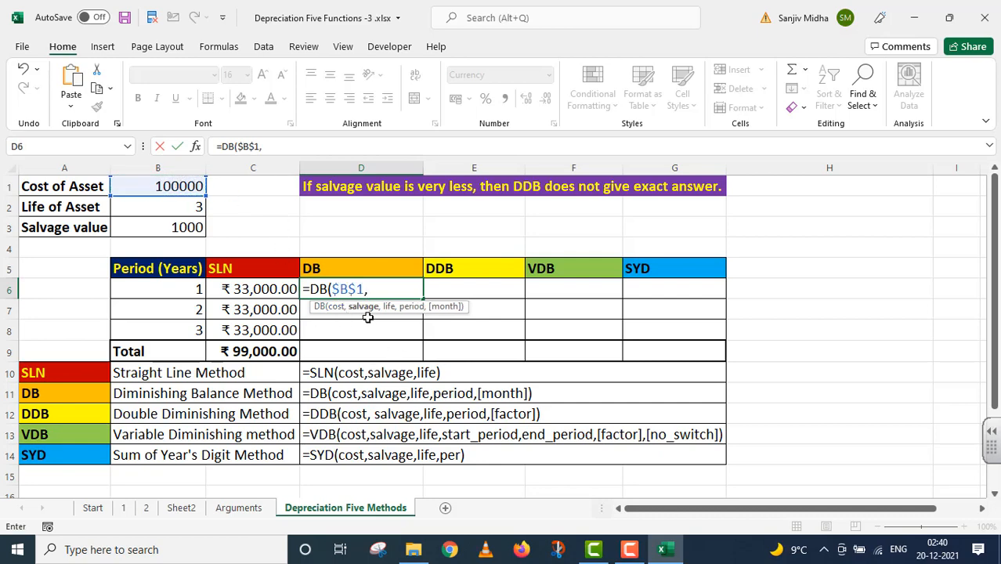
{"action": "left_click", "coordinate": [188, 227]}
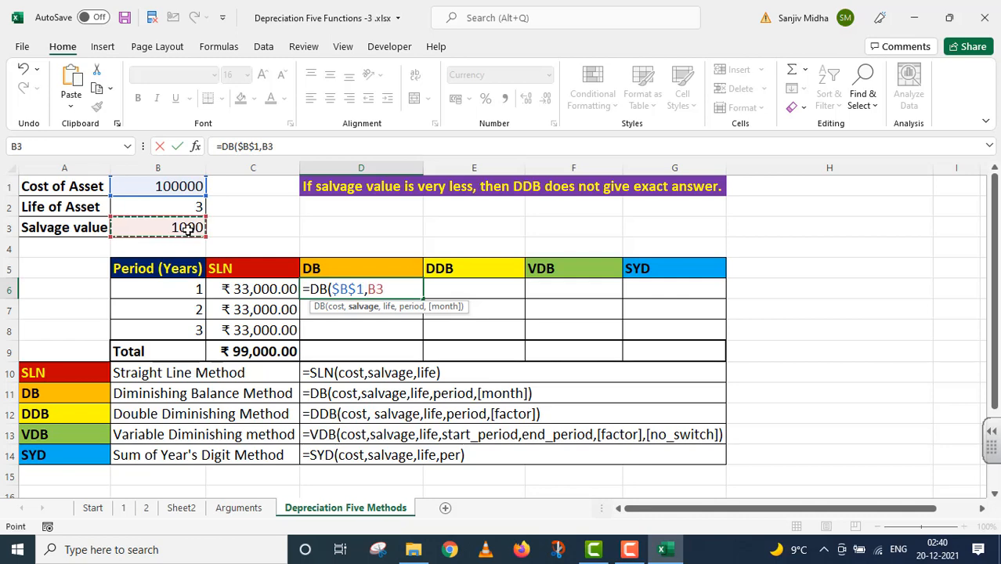
{"action": "key", "text": "F4"}
{"action": "type", "text": ","}
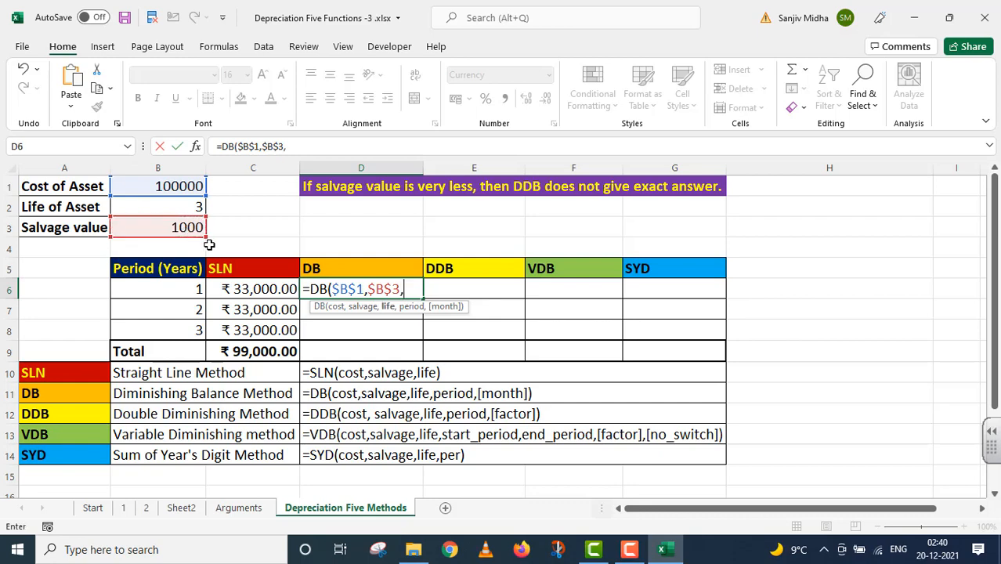
{"action": "left_click", "coordinate": [173, 206]}
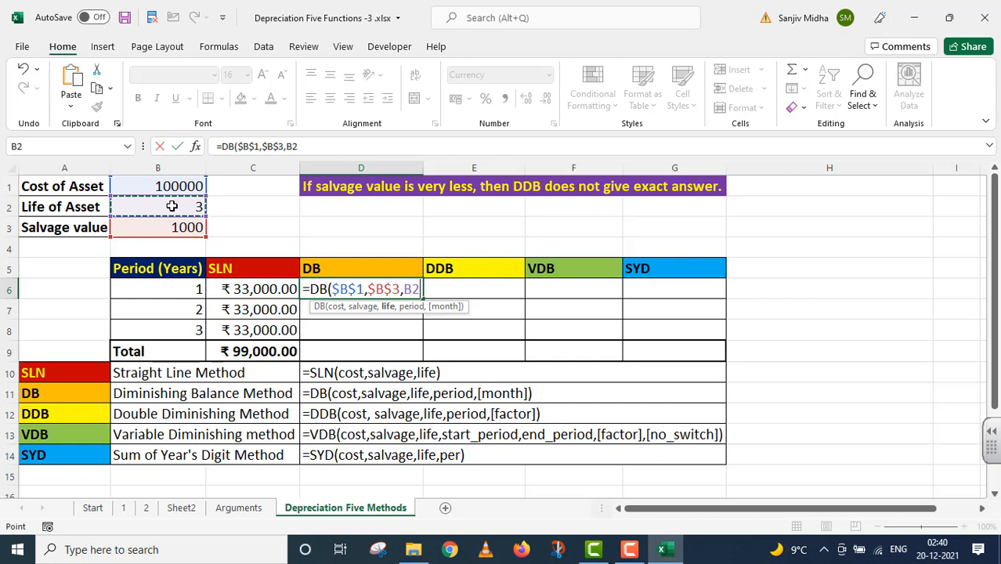
{"action": "key", "text": "F4"}
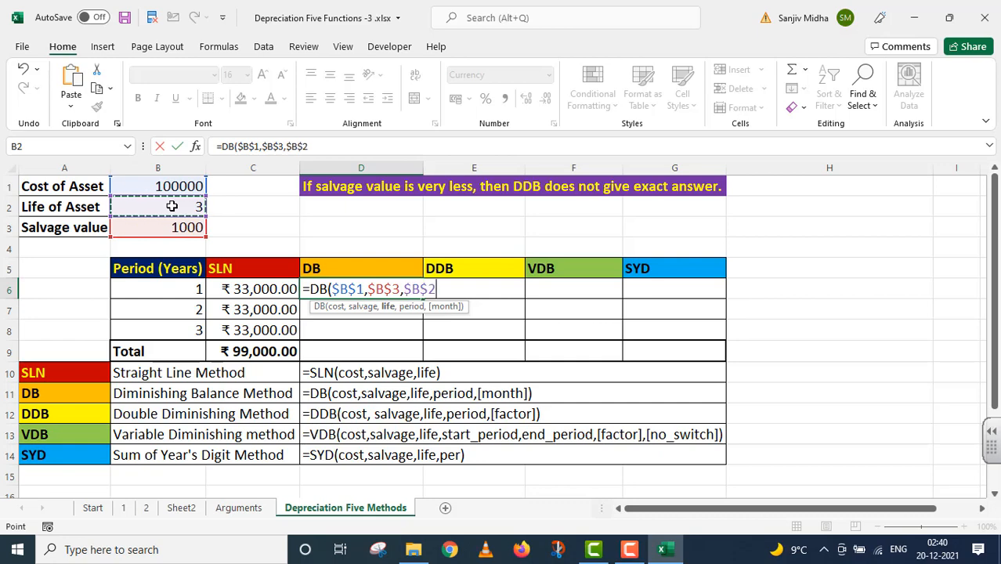
{"action": "type", "text": ","}
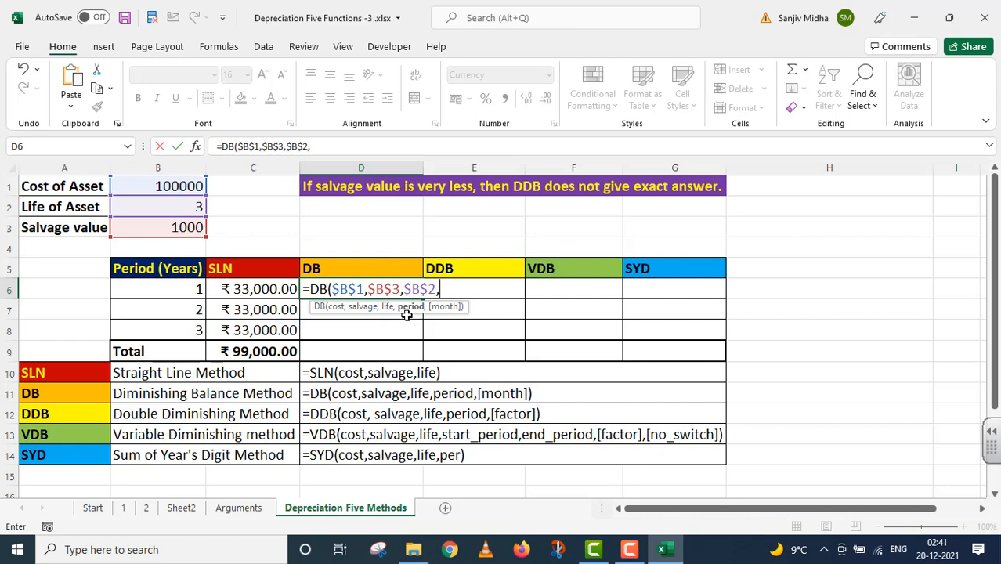
{"action": "left_click", "coordinate": [186, 288]}
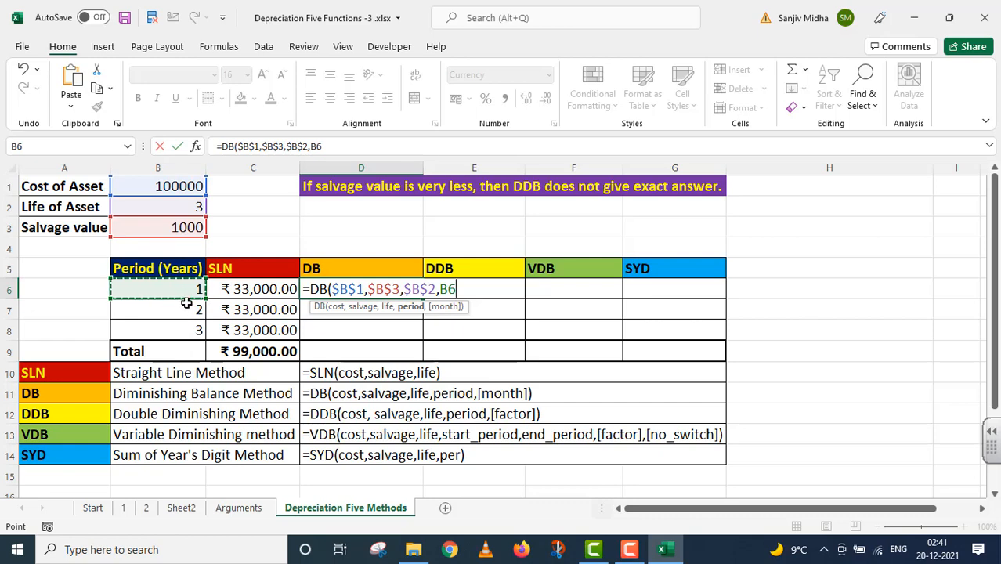
{"action": "key", "text": "F4"}
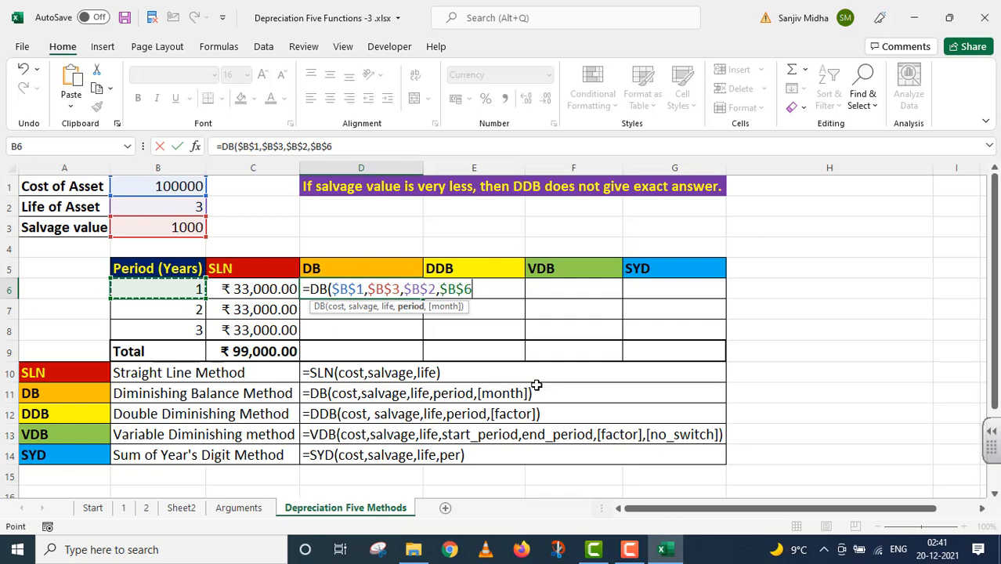
{"action": "key", "text": "F4"}
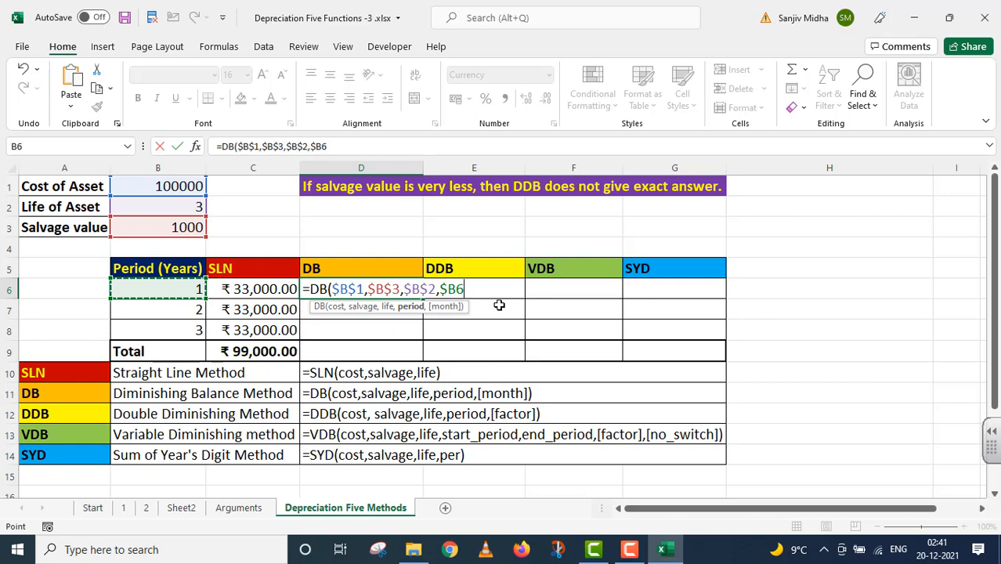
{"action": "type", "text": ")"}
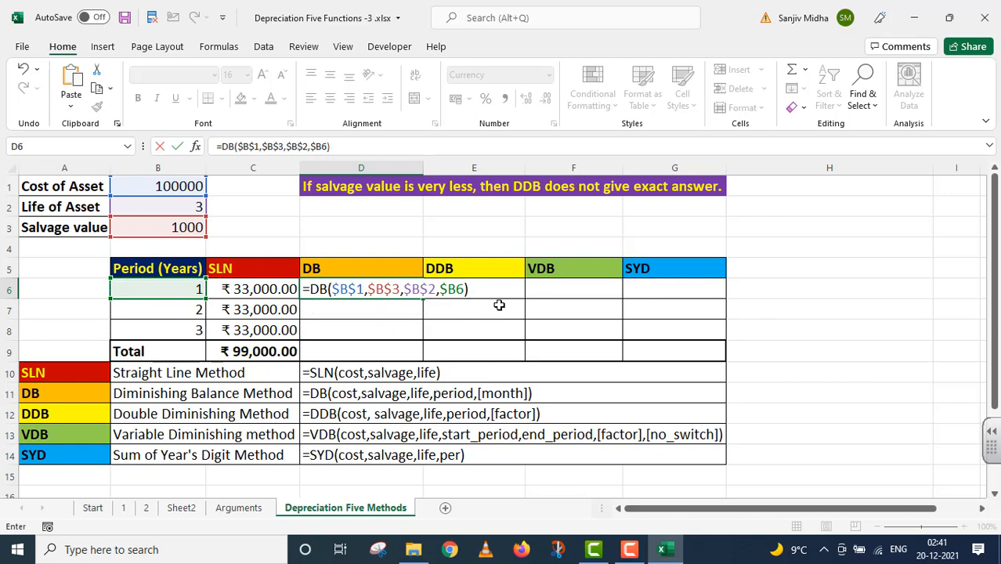
{"action": "key", "text": "Return"}
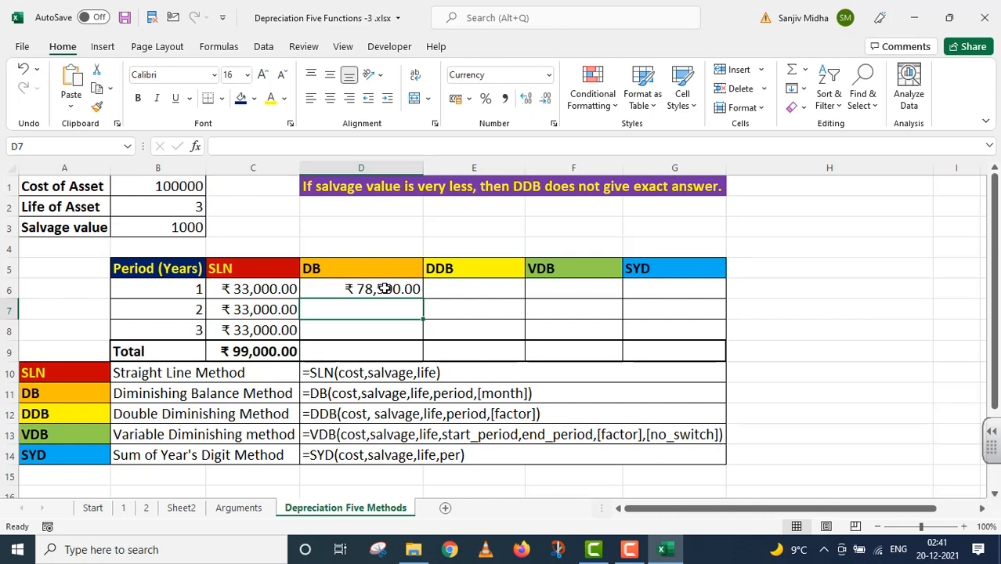
Copy the DB formula from D6 down to D8 and copy the SUM total from C9 across to D9.
{"action": "left_click", "coordinate": [384, 288]}
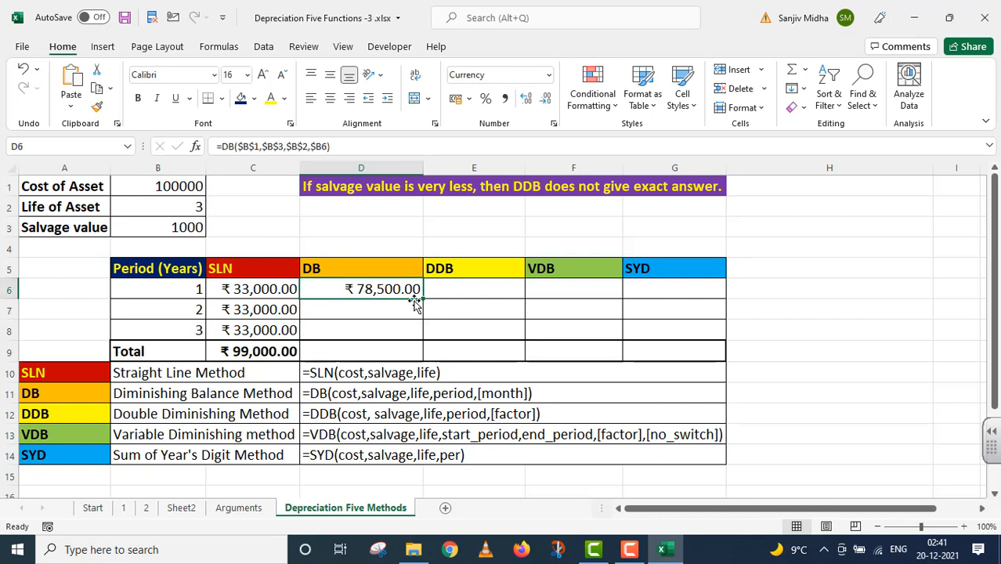
{"action": "left_click_drag", "start_coordinate": [421, 299], "coordinate": [421, 333]}
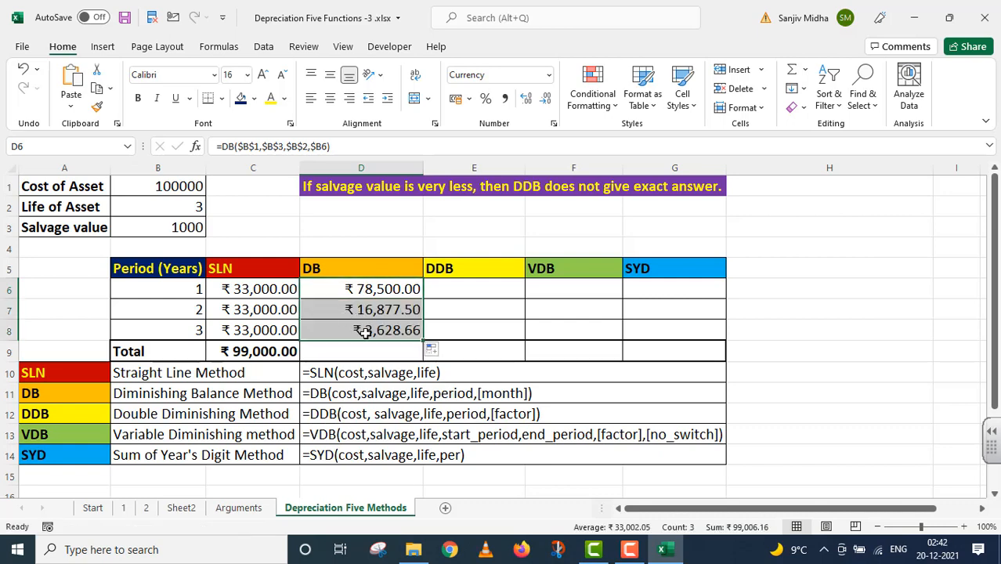
{"action": "left_click", "coordinate": [274, 352]}
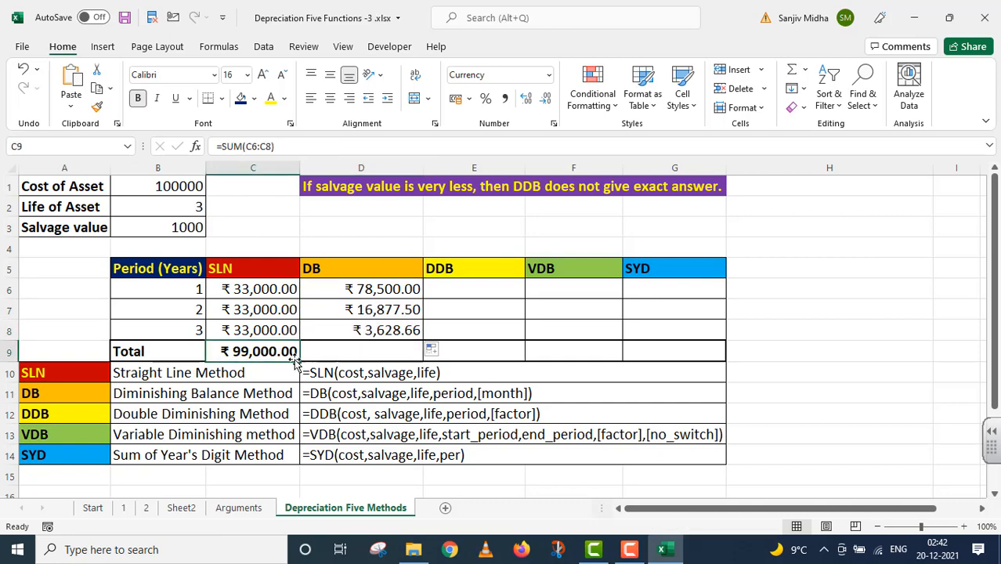
{"action": "left_click_drag", "start_coordinate": [298, 361], "coordinate": [421, 361]}
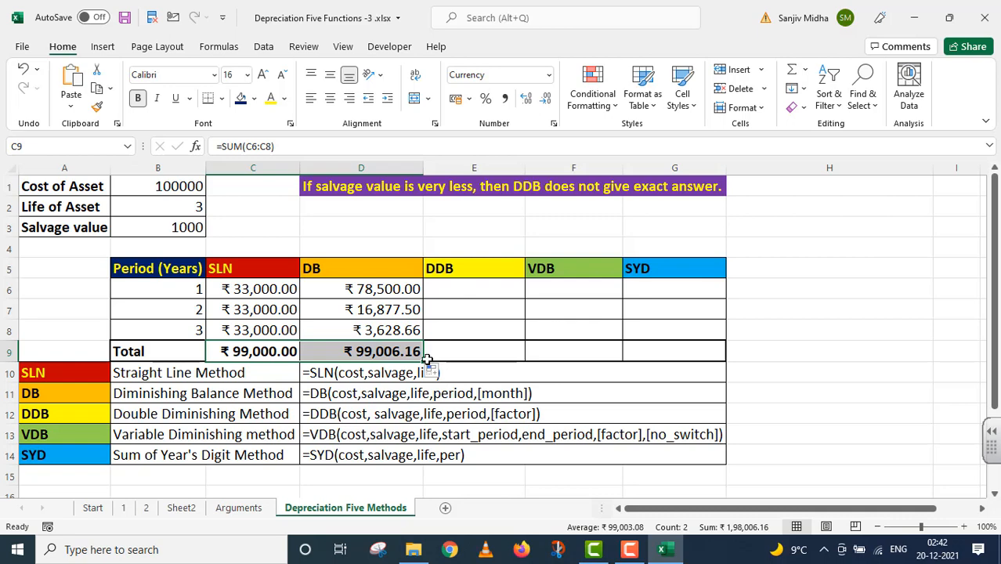
Calculate the year 1 double diminishing depreciation in E6 with the formula =DDB($B$1,$B$3,$B$2,$B6).
{"action": "double_click", "coordinate": [443, 288]}
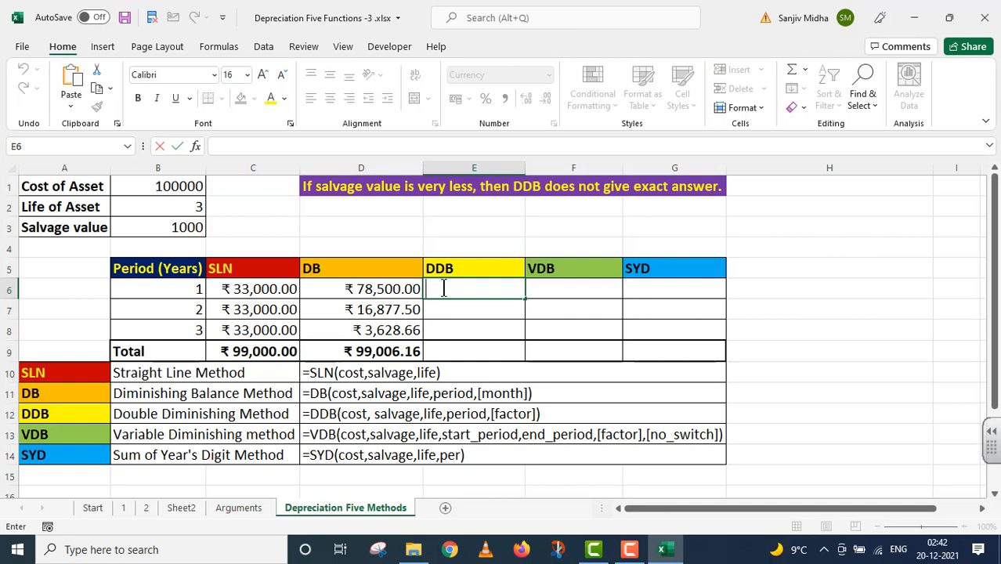
{"action": "type", "text": "=DD"}
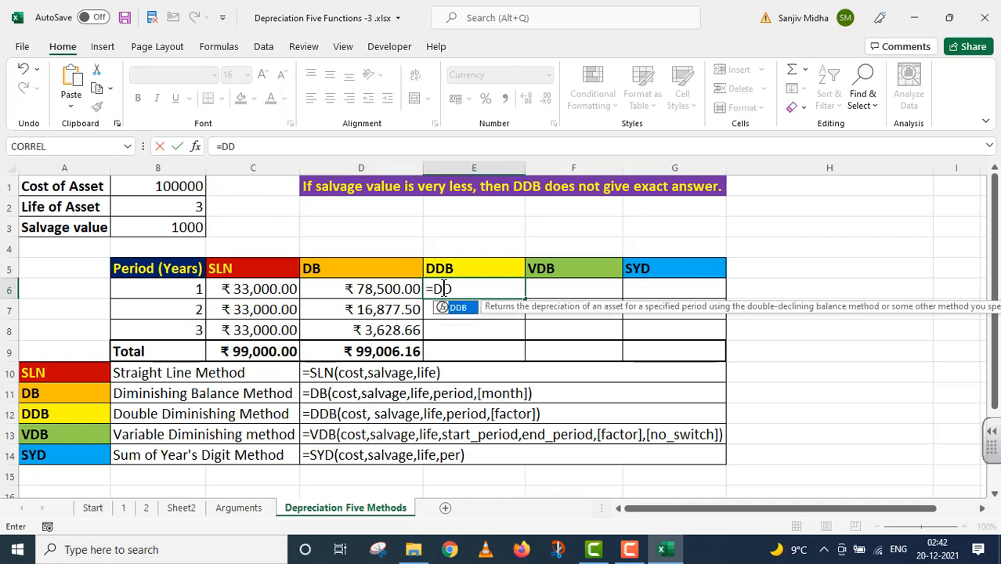
{"action": "type", "text": "B("}
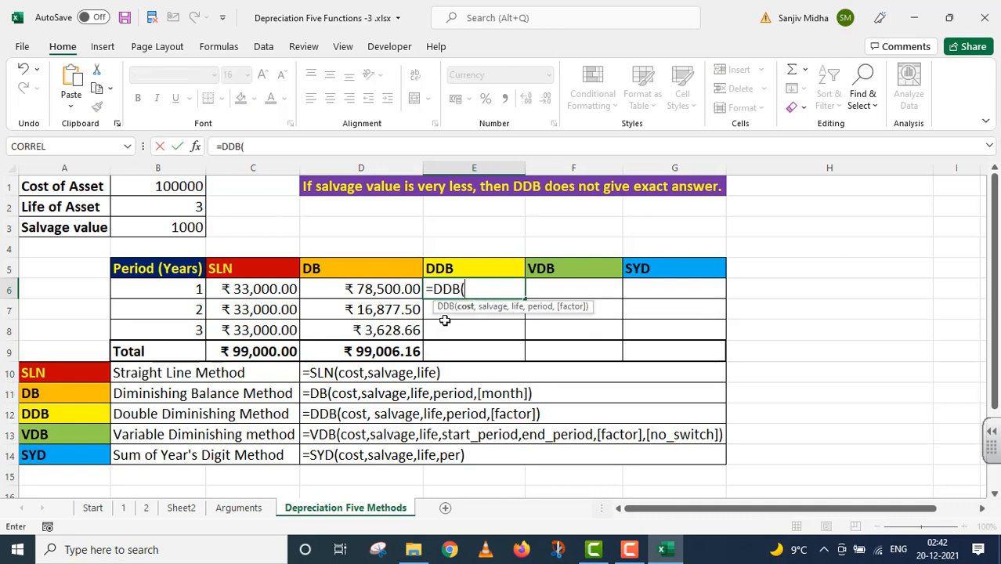
{"action": "left_click", "coordinate": [182, 186]}
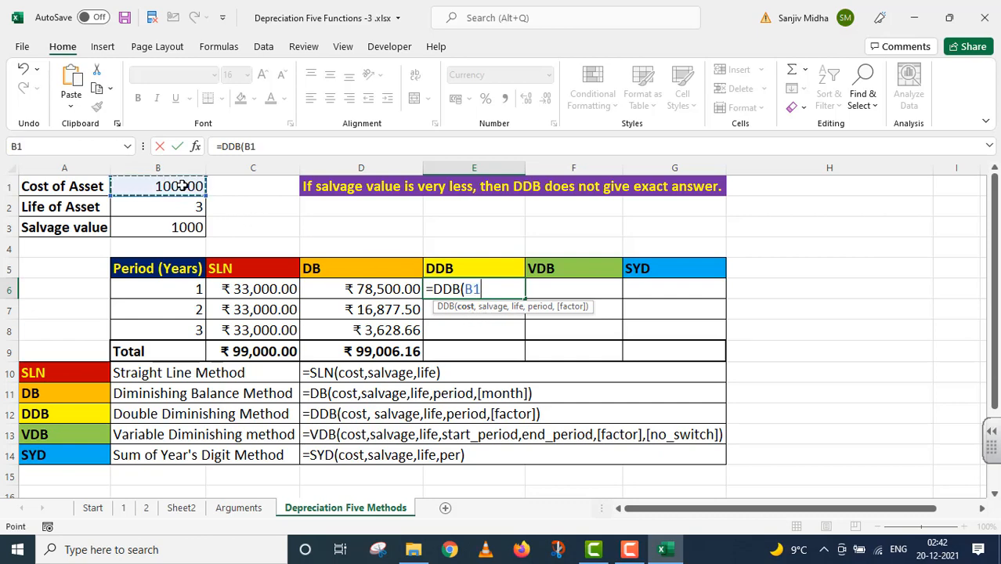
{"action": "key", "text": "F4"}
{"action": "type", "text": ","}
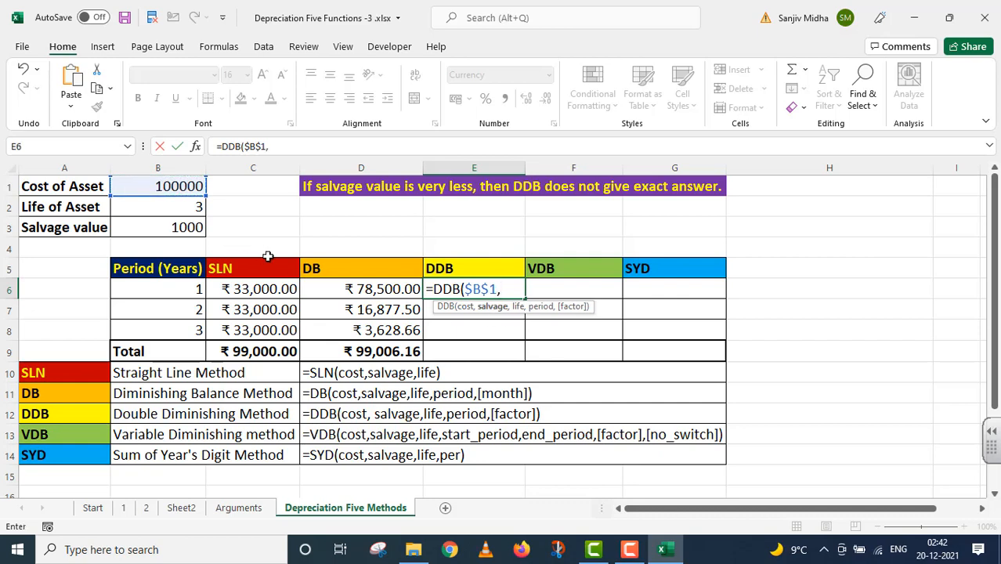
{"action": "left_click", "coordinate": [177, 227]}
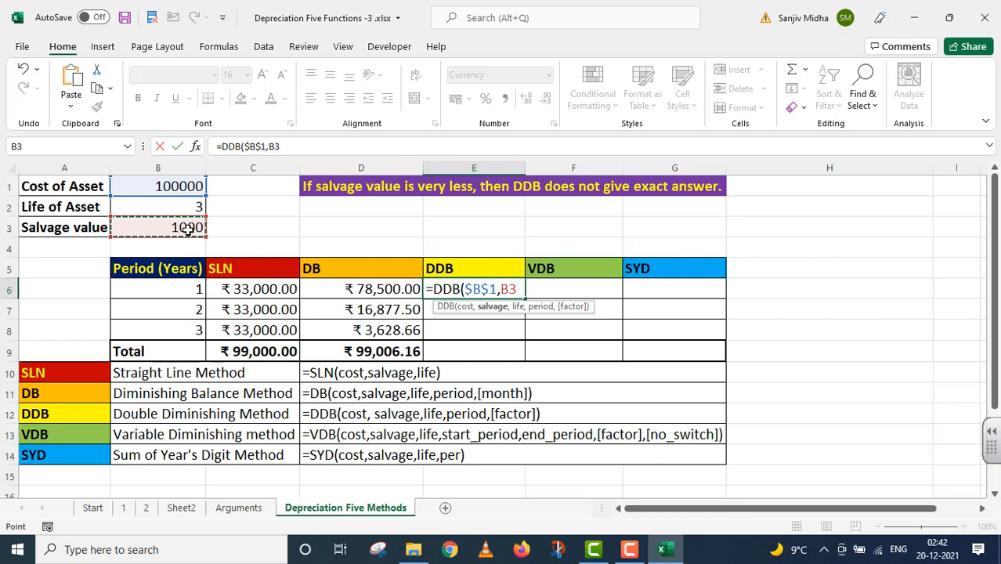
{"action": "key", "text": "F4"}
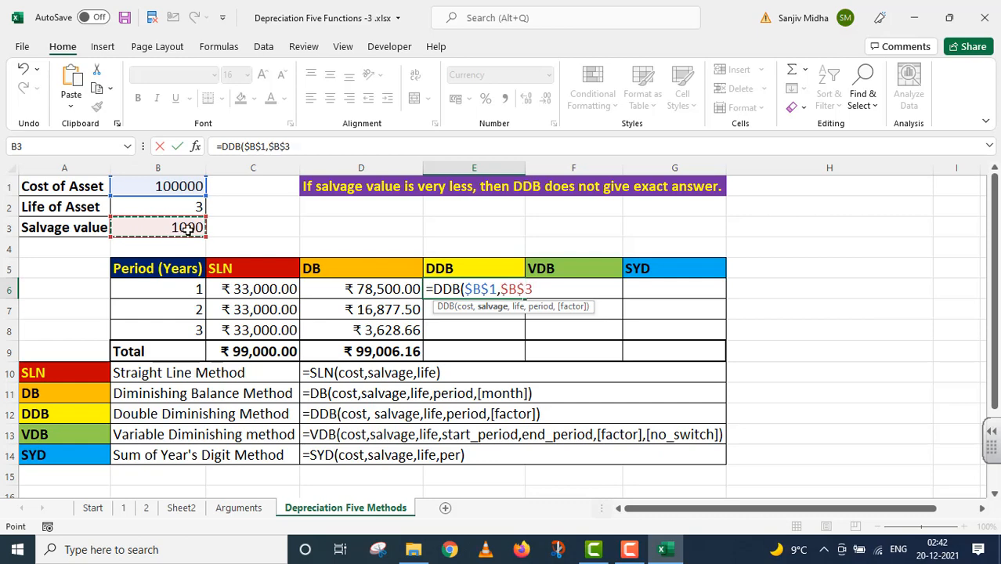
{"action": "type", "text": ","}
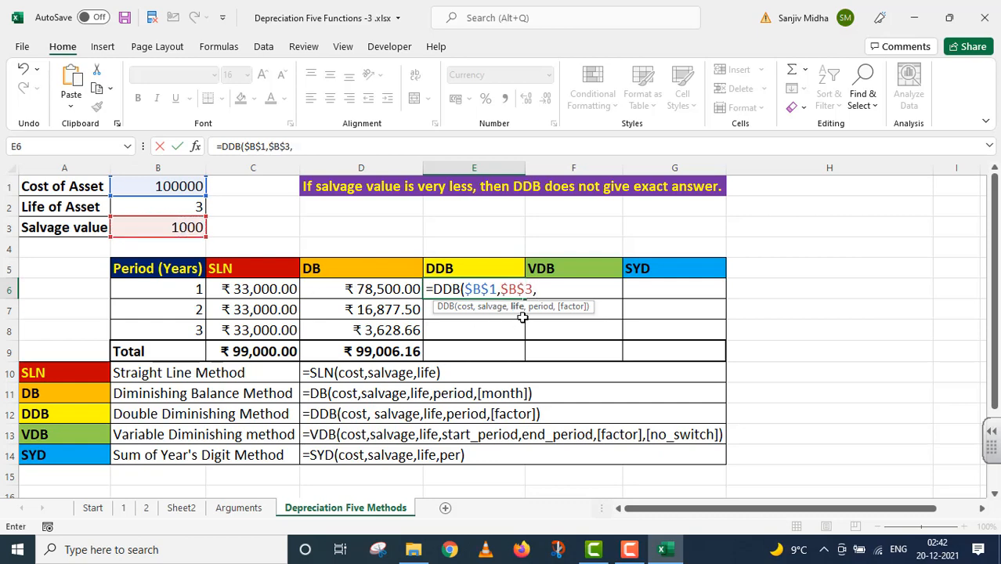
{"action": "left_click", "coordinate": [183, 206]}
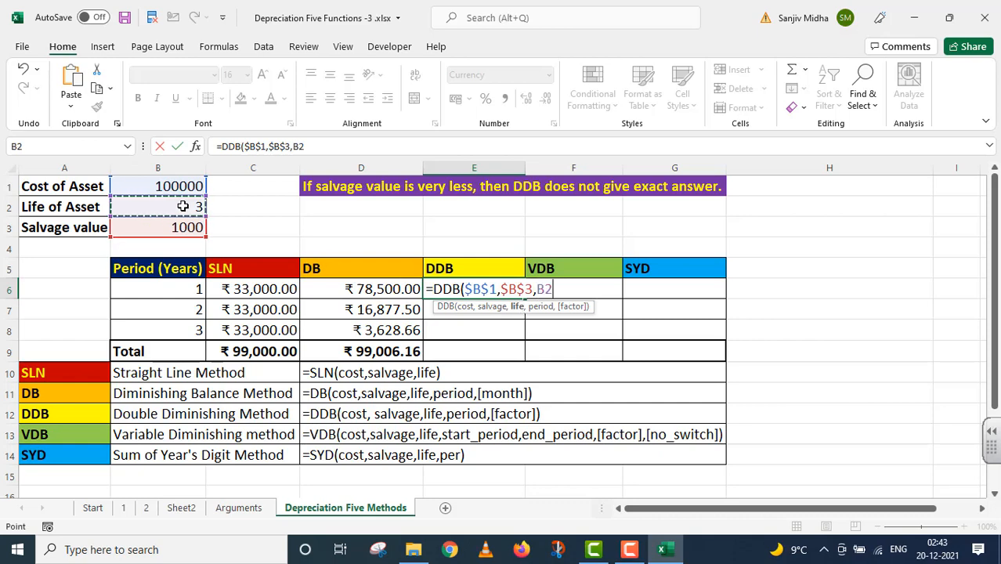
{"action": "key", "text": "F4"}
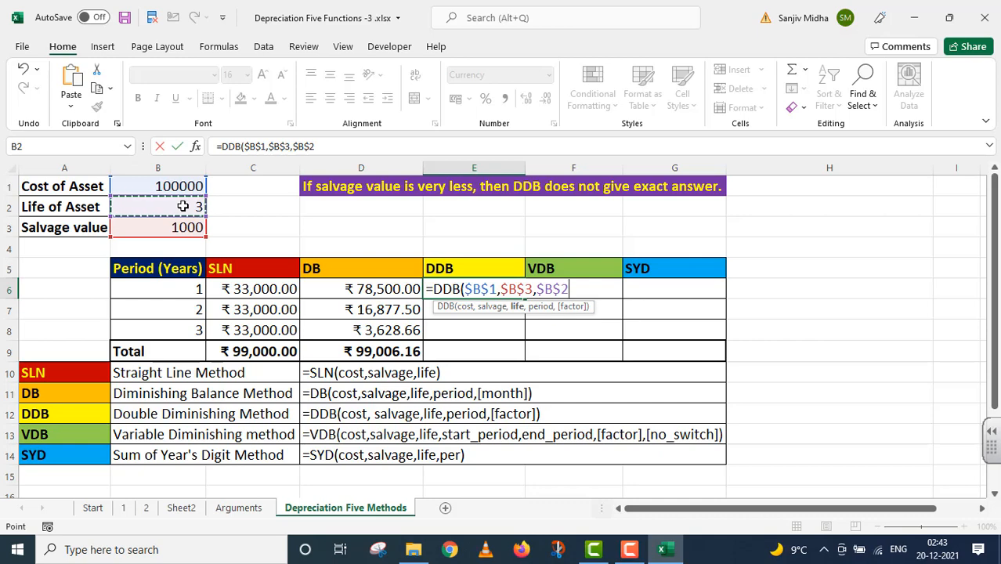
{"action": "type", "text": ","}
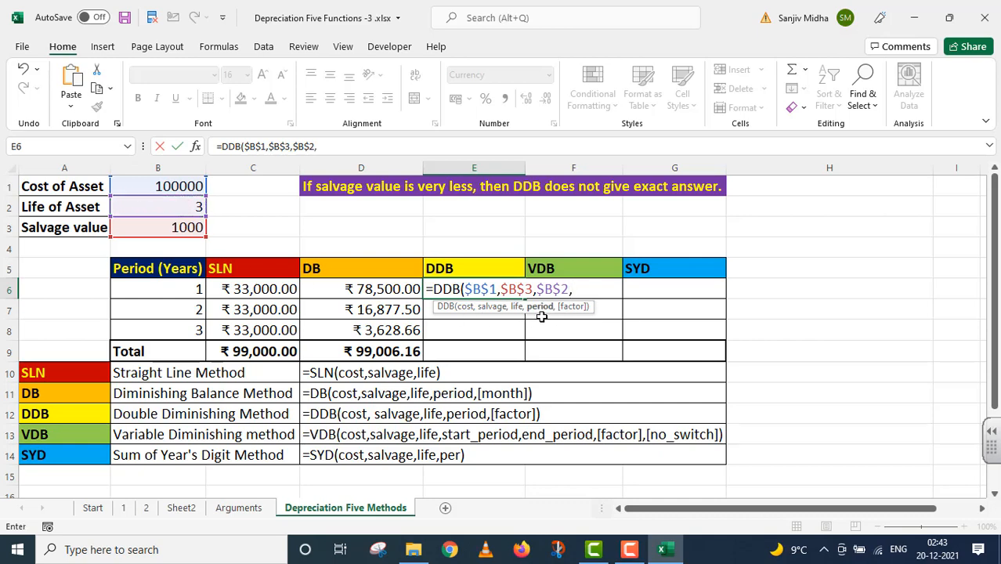
{"action": "left_click", "coordinate": [186, 289]}
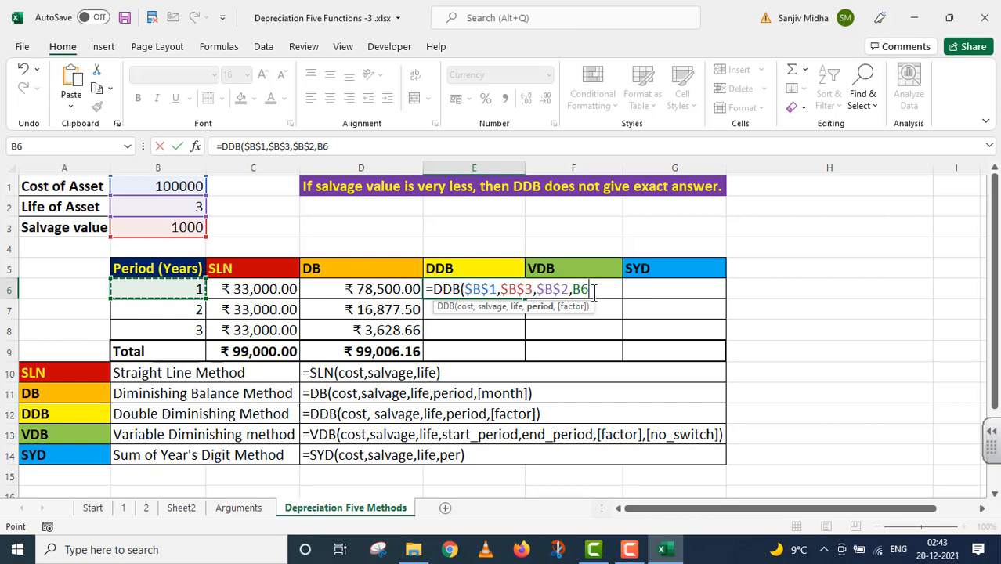
{"action": "key", "text": "F4"}
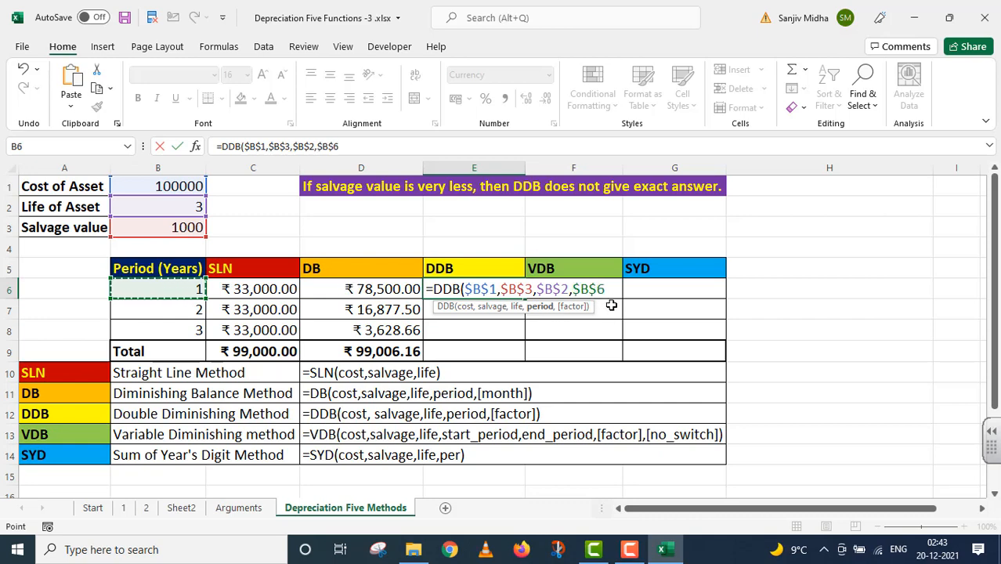
{"action": "key", "text": "F4"}
{"action": "key", "text": "F4"}
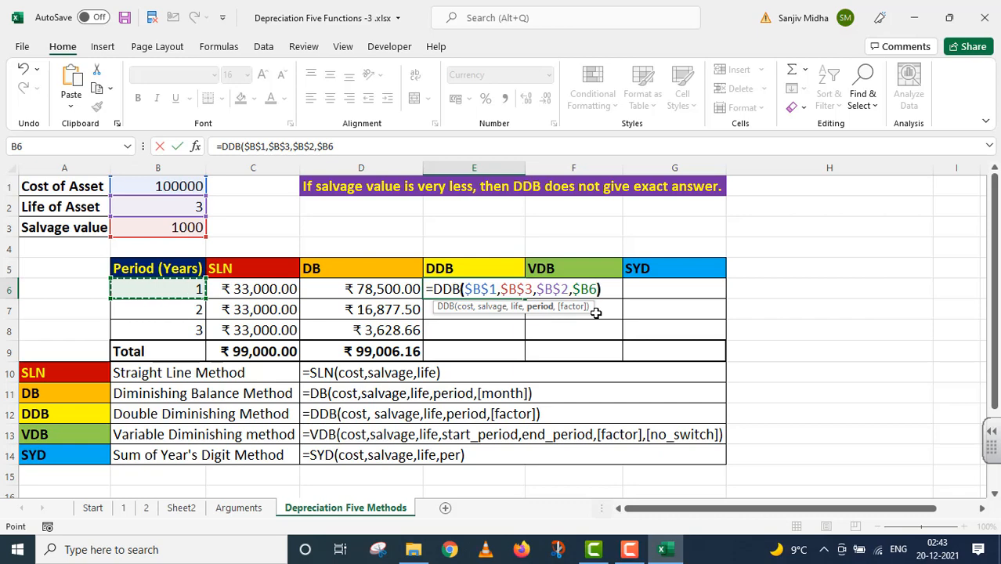
{"action": "type", "text": ")"}
{"action": "key", "text": "Return"}
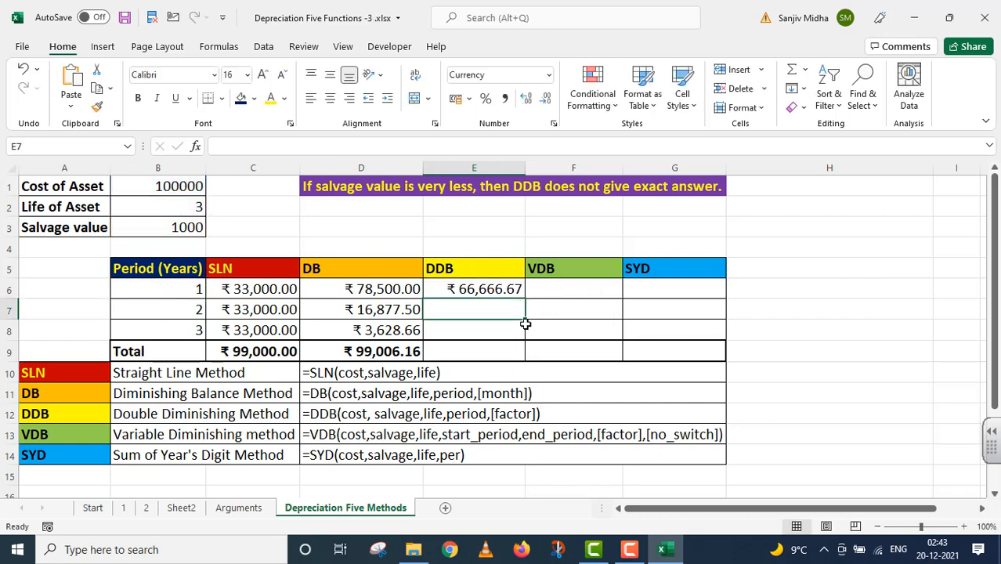
Copy the DDB formula from E6 down to E8 and copy the SUM total from D9 across to E9.
{"action": "left_click", "coordinate": [513, 288]}
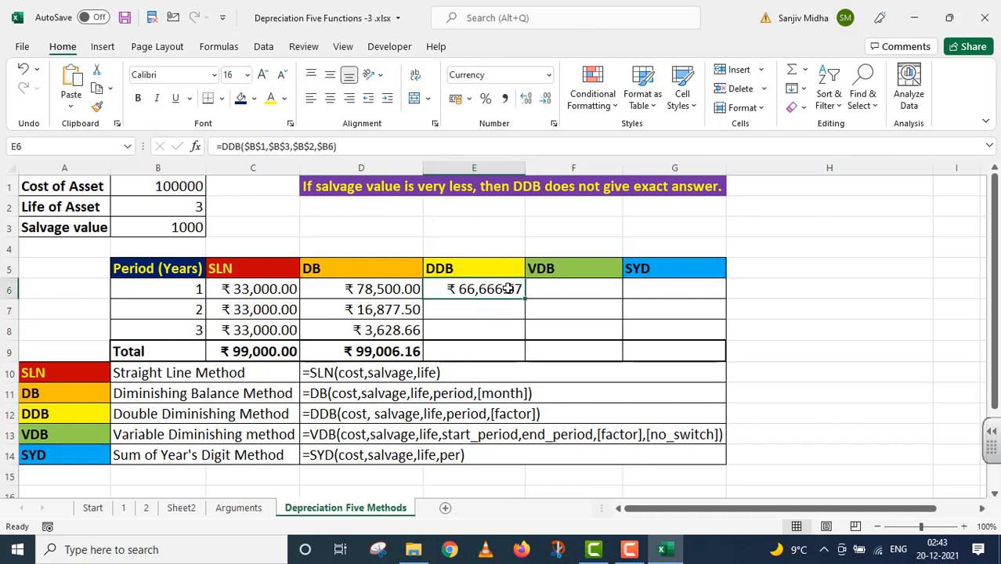
{"action": "left_click_drag", "start_coordinate": [524, 299], "coordinate": [517, 334]}
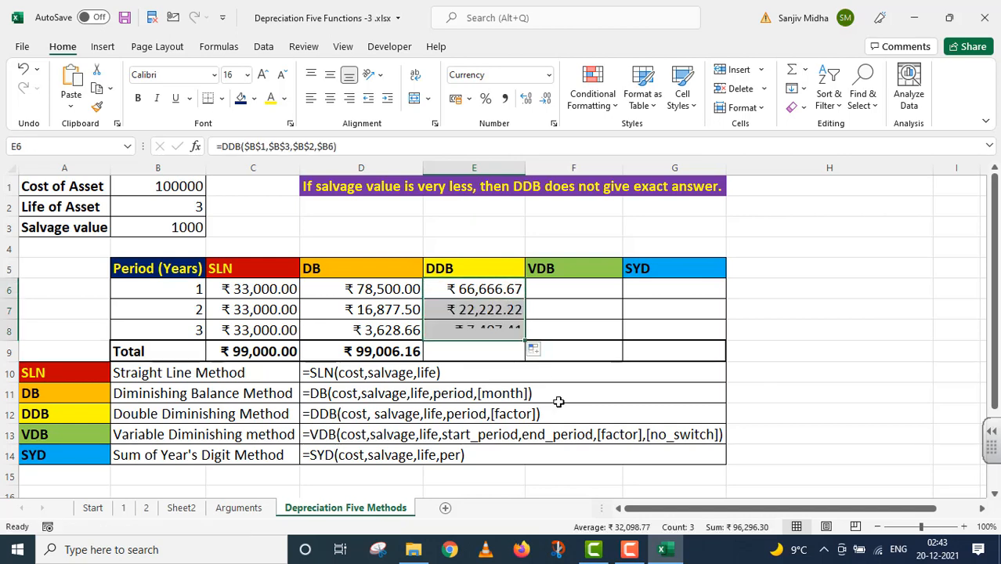
{"action": "left_click", "coordinate": [460, 351]}
{"action": "left_click", "coordinate": [403, 350]}
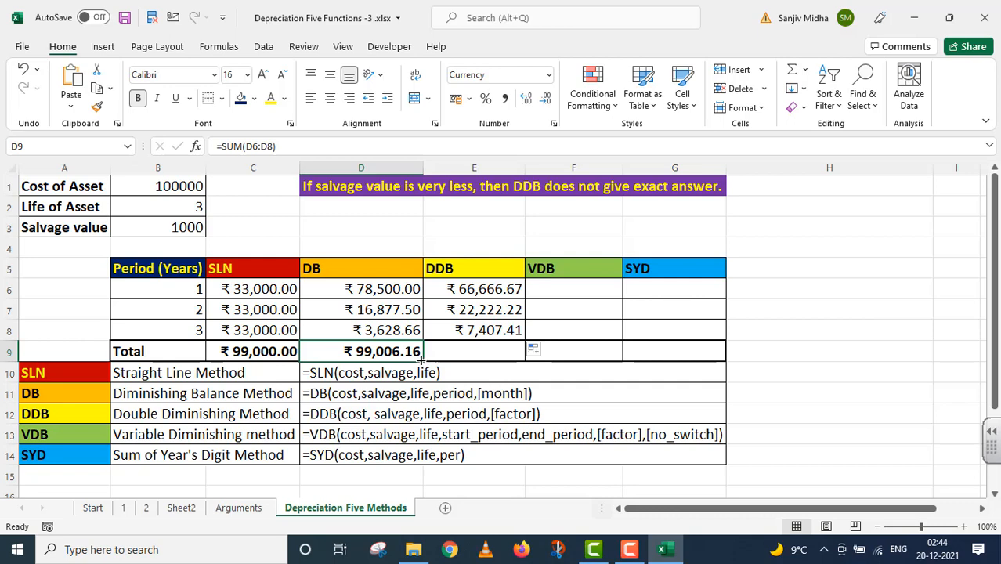
{"action": "left_click_drag", "start_coordinate": [421, 359], "coordinate": [523, 356]}
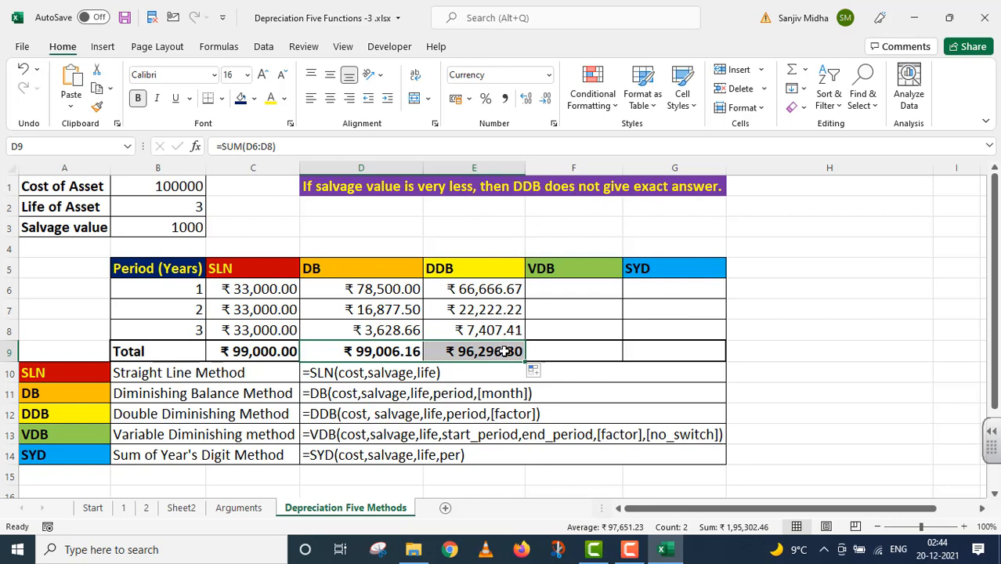
Start the year 1 variable diminishing depreciation formula in F6 with =VDB($B$1,$B$3,$B$2, for cost, salvage and life.
{"action": "double_click", "coordinate": [546, 285]}
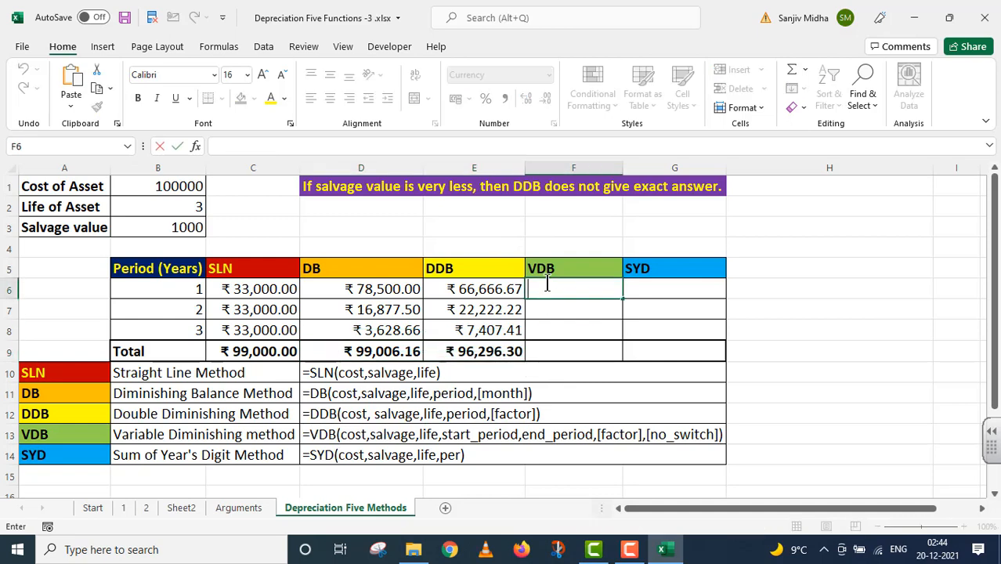
{"action": "type", "text": "="}
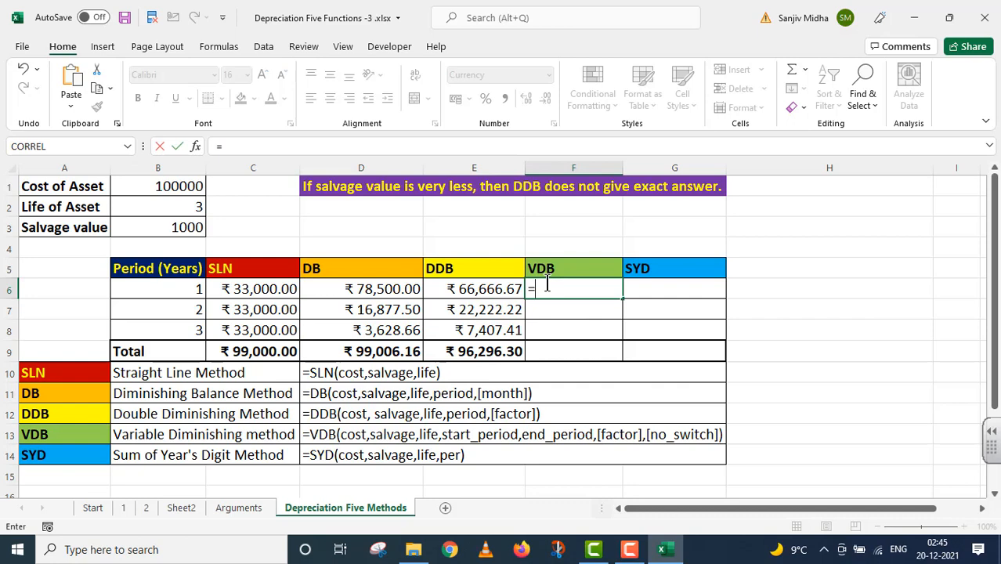
{"action": "type", "text": "VDB("}
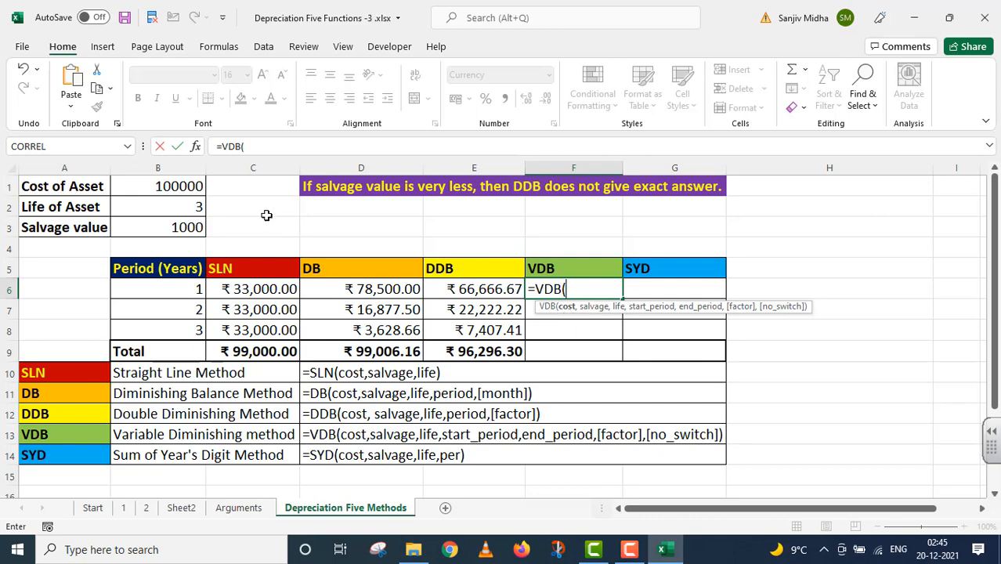
{"action": "left_click", "coordinate": [168, 188]}
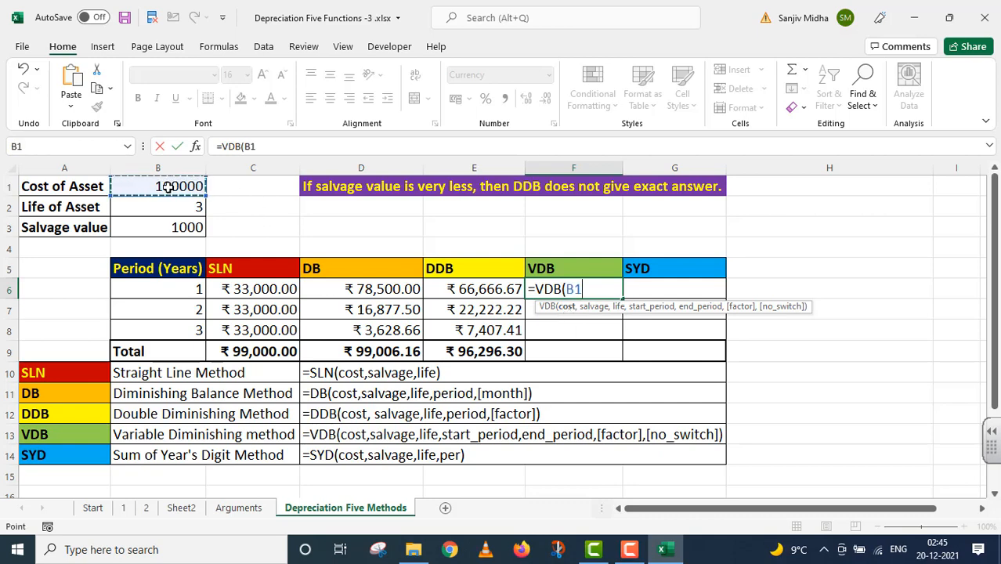
{"action": "key", "text": "F4"}
{"action": "type", "text": ","}
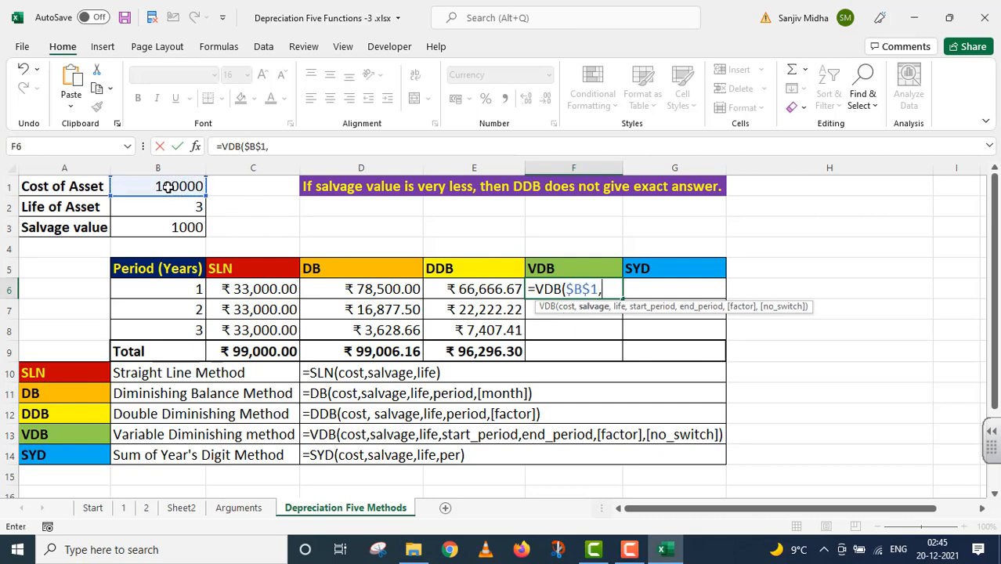
{"action": "left_click", "coordinate": [179, 227]}
{"action": "key", "text": "F4"}
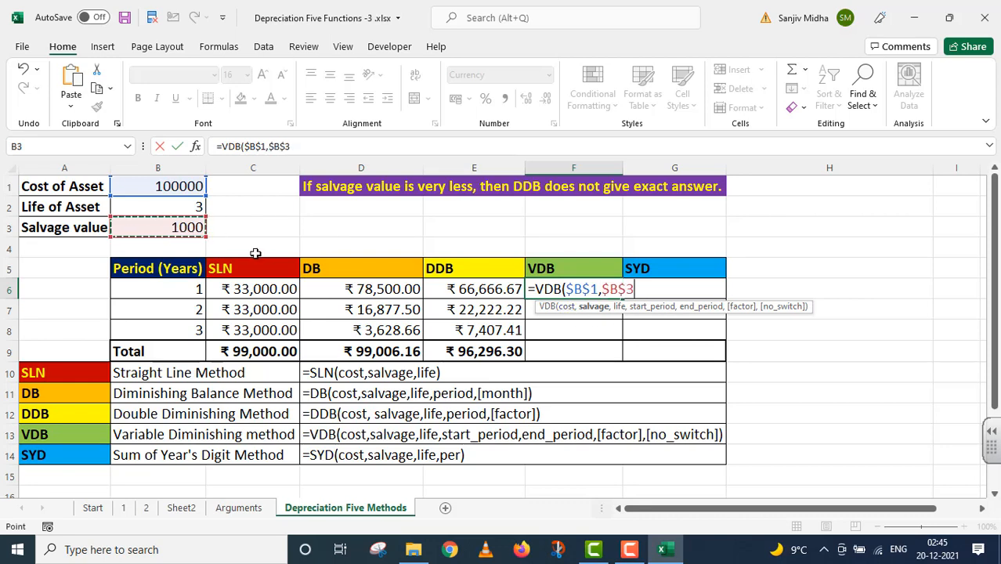
{"action": "type", "text": ","}
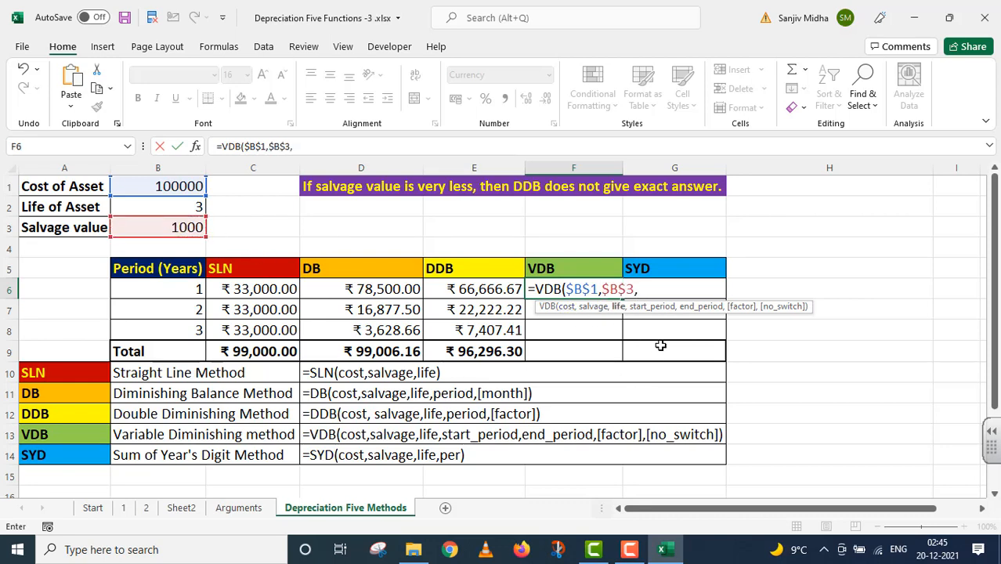
{"action": "left_click", "coordinate": [184, 205]}
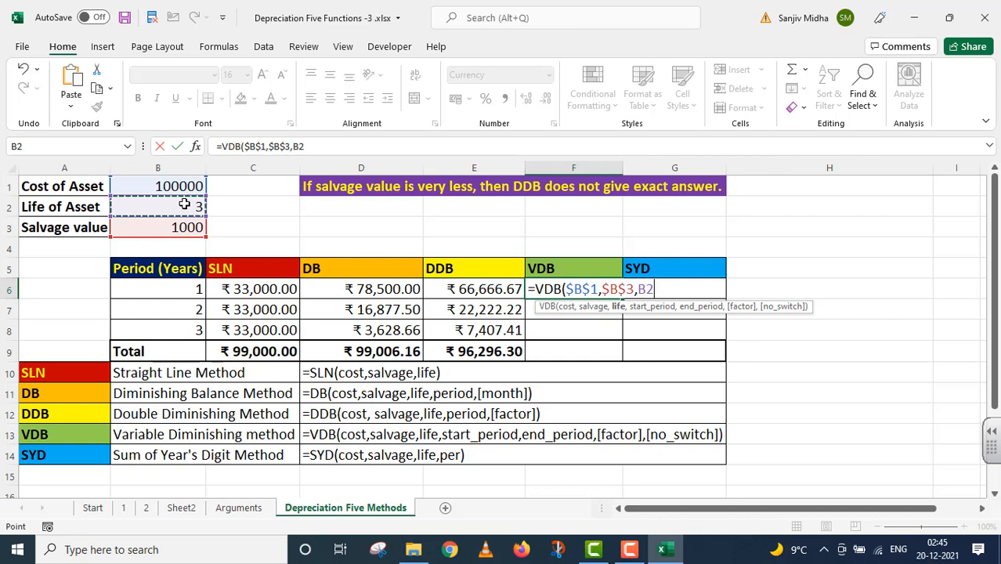
{"action": "key", "text": "F4"}
{"action": "type", "text": ","}
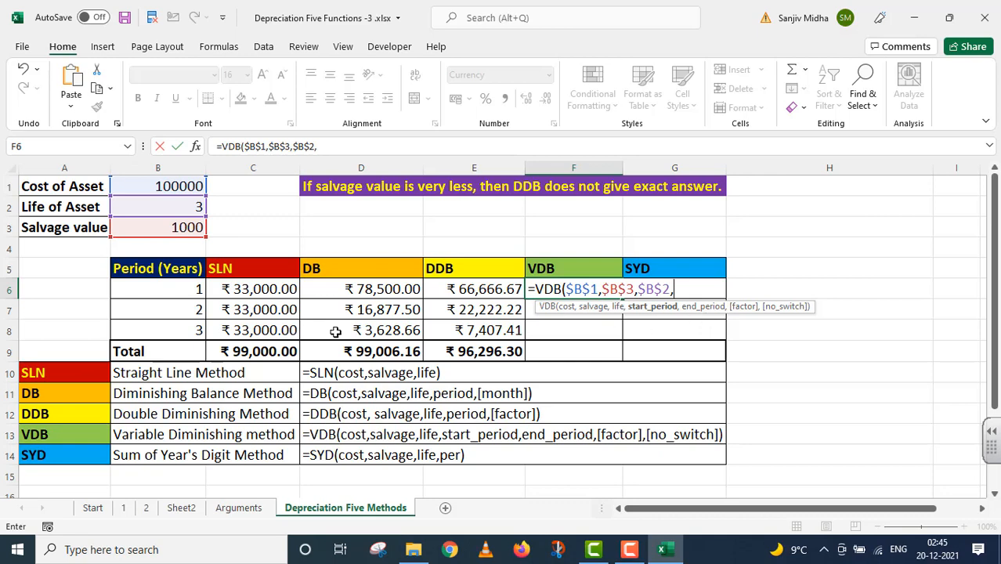
Complete the VDB formula in F6 with $B6-1 as the start period and $B6 as the end period.
{"action": "left_click", "coordinate": [186, 291]}
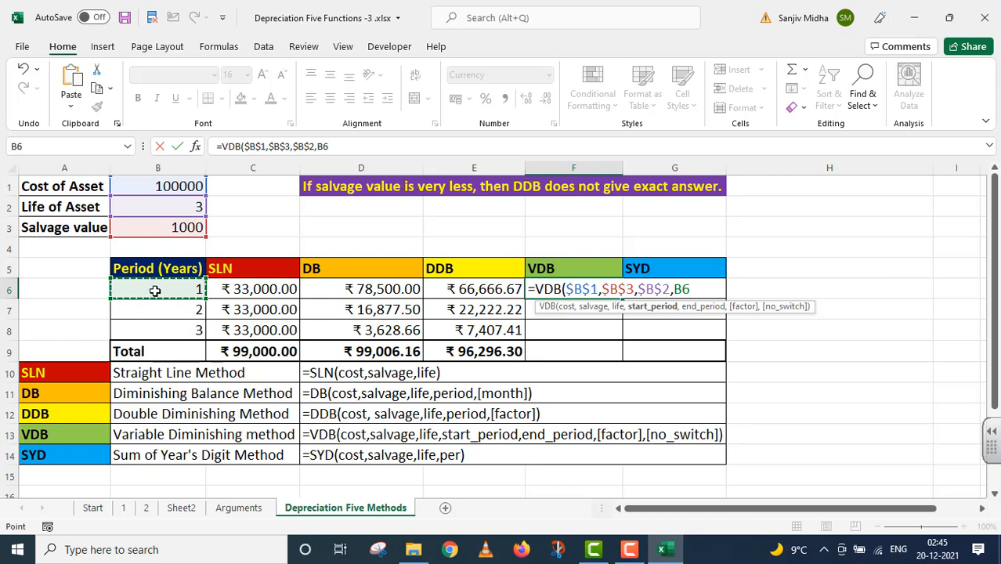
{"action": "key", "text": "F4"}
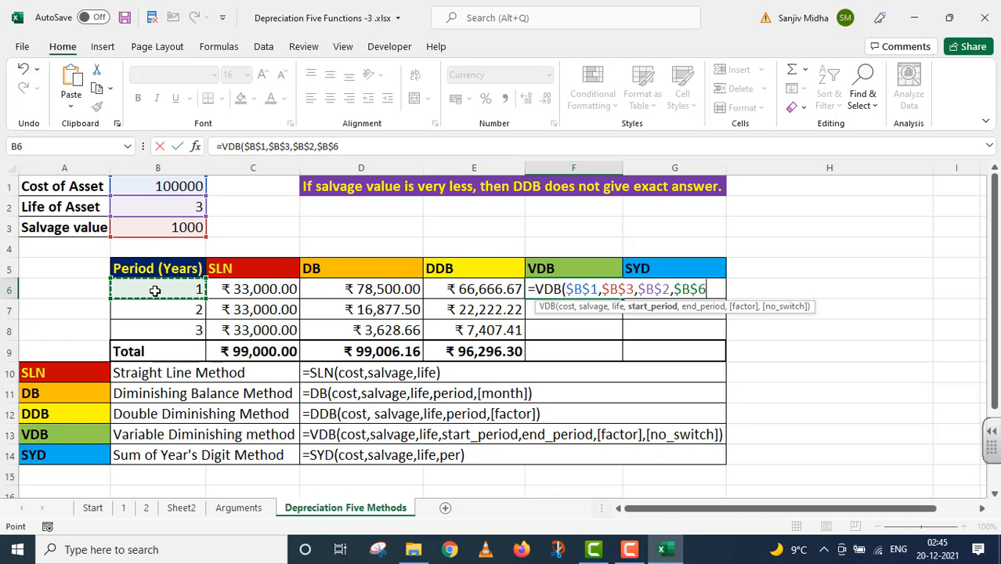
{"action": "key", "text": "F4"}
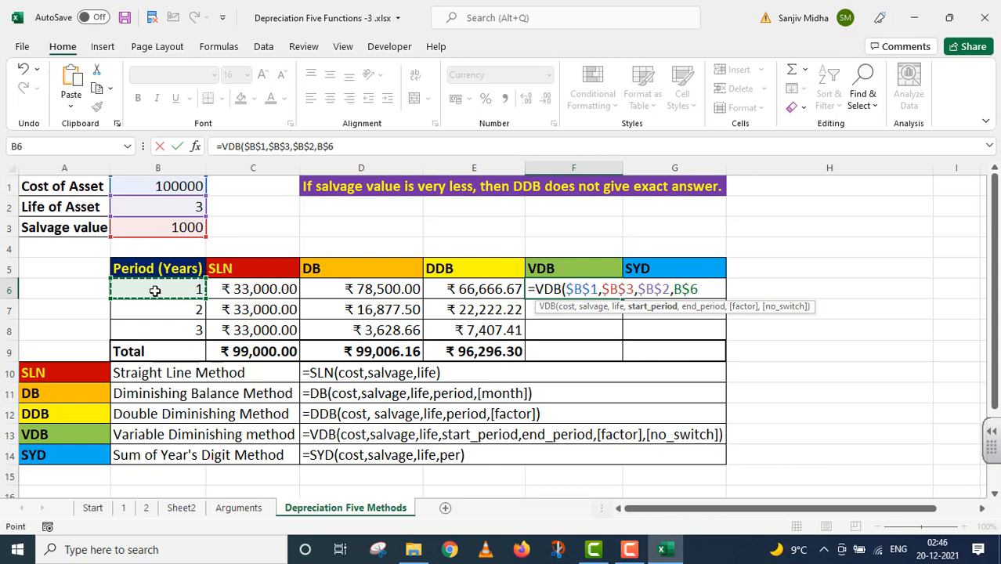
{"action": "key", "text": "F4"}
{"action": "type", "text": "-"}
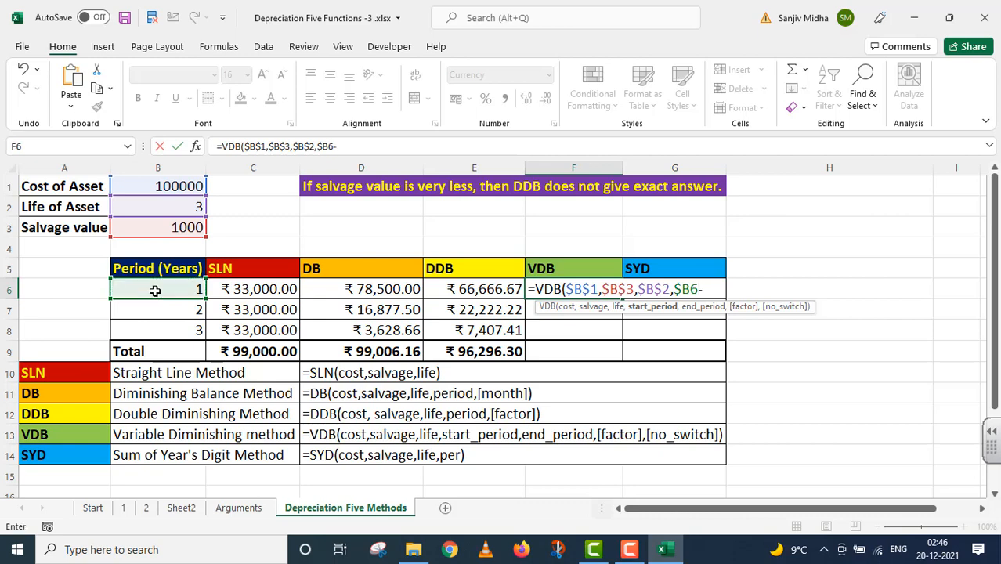
{"action": "type", "text": "1"}
{"action": "type", "text": ","}
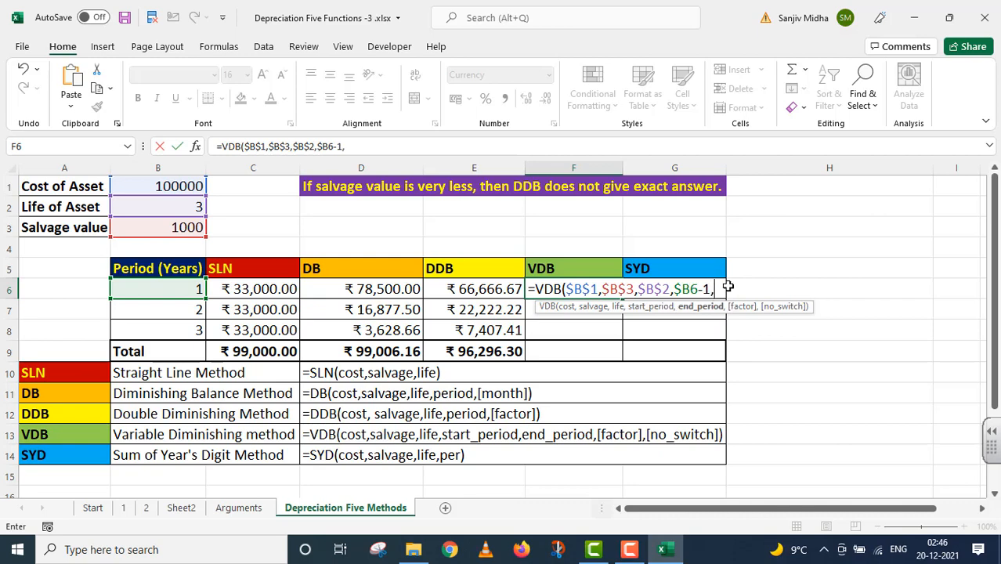
{"action": "left_click", "coordinate": [178, 292]}
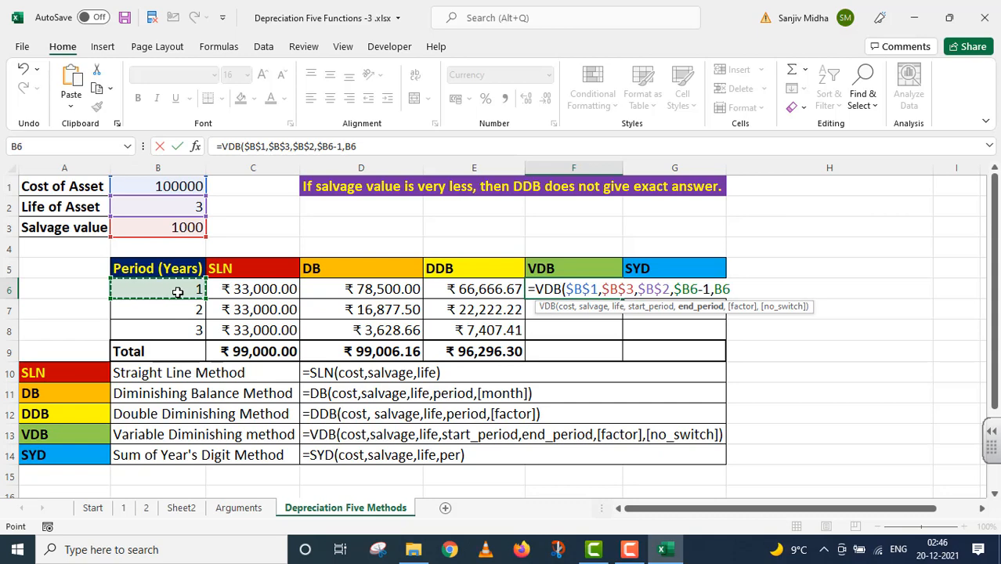
{"action": "key", "text": "F4"}
{"action": "key", "text": "F4"}
{"action": "key", "text": "F4"}
{"action": "type", "text": ")"}
{"action": "key", "text": "Return"}
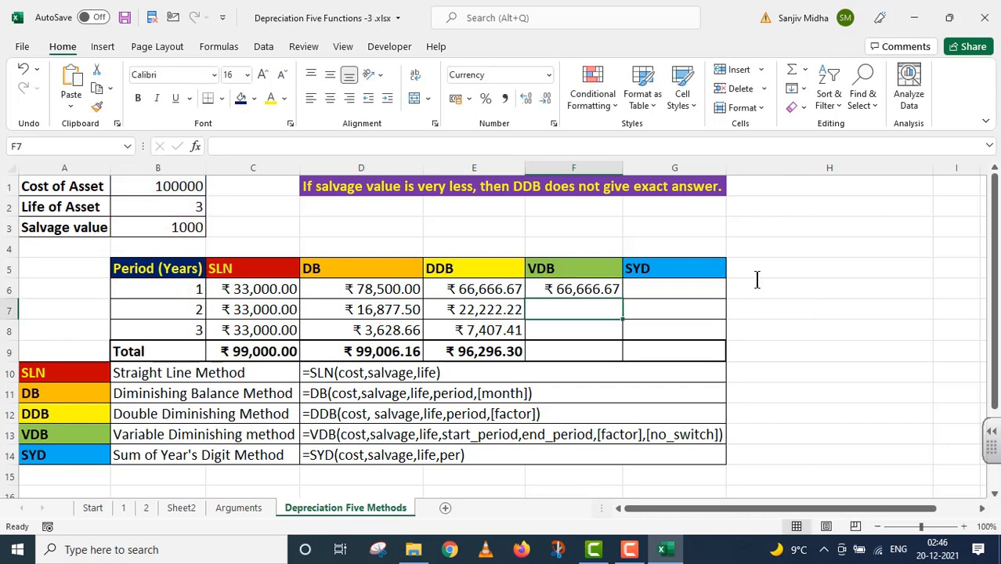
Copy the VDB formula from F6 down to F8 and copy the SUM total from E9 across to F9.
{"action": "left_click", "coordinate": [591, 289]}
{"action": "left_click_drag", "start_coordinate": [620, 298], "coordinate": [620, 338]}
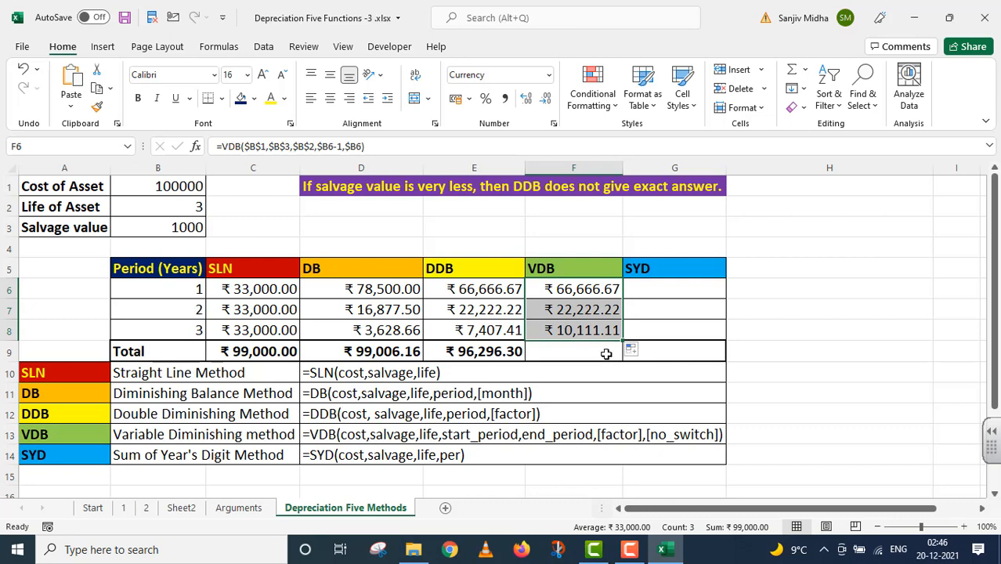
{"action": "left_click", "coordinate": [507, 351]}
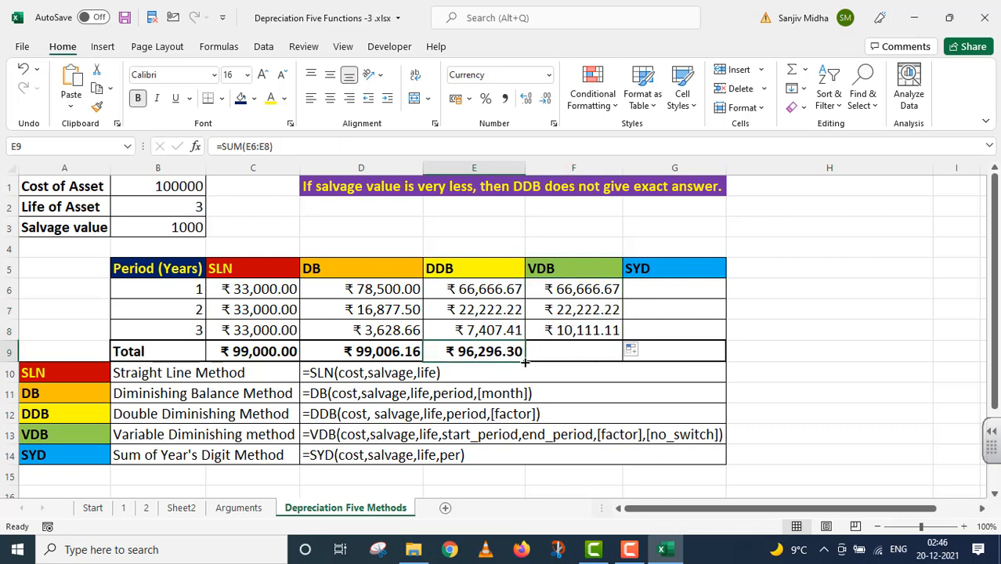
{"action": "left_click_drag", "start_coordinate": [525, 361], "coordinate": [622, 361]}
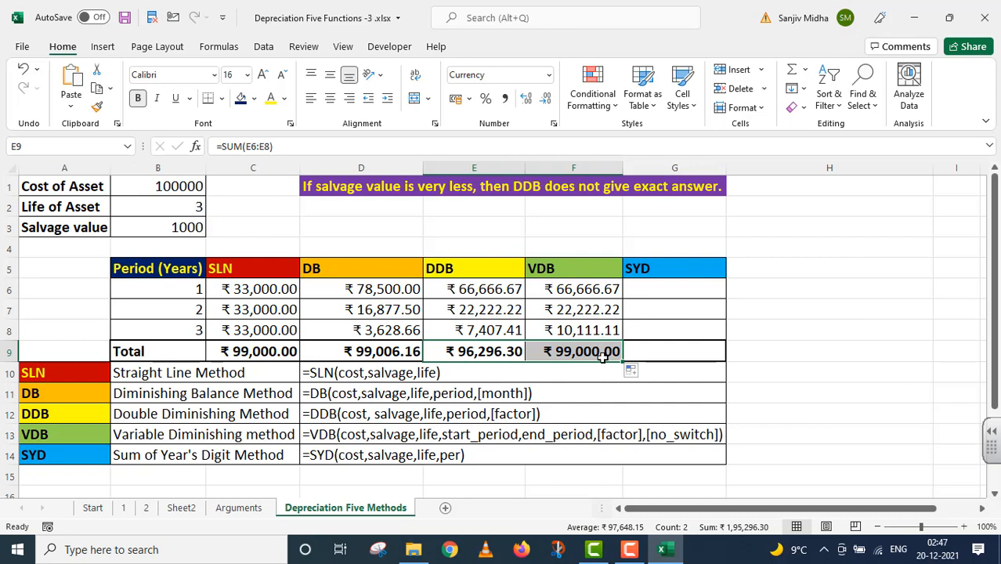
Start the year 1 sum-of-years'-digits formula in G6 with =SYD($B$1,$B$3,$B$2, for cost, salvage and life.
{"action": "left_click", "coordinate": [636, 287]}
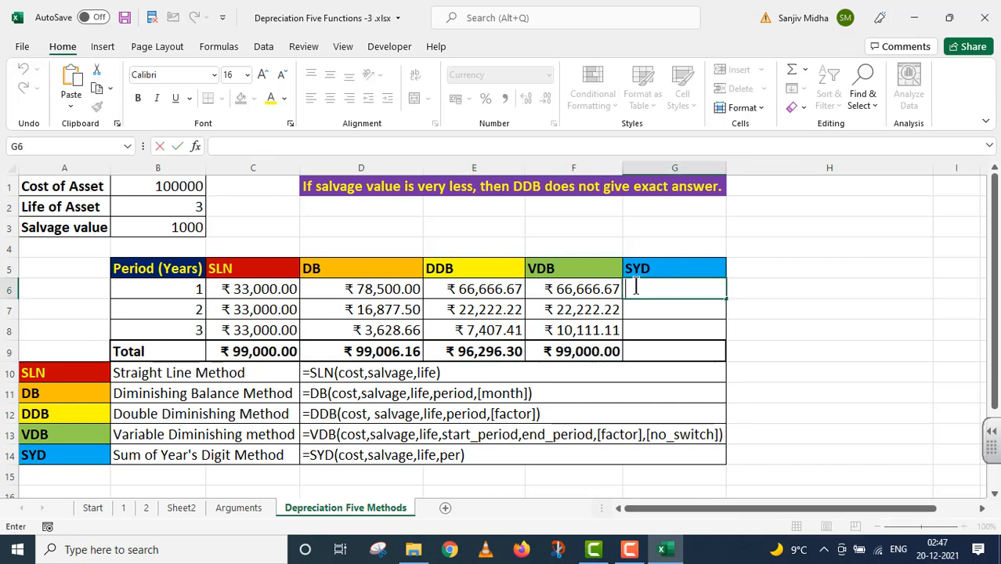
{"action": "type", "text": "="}
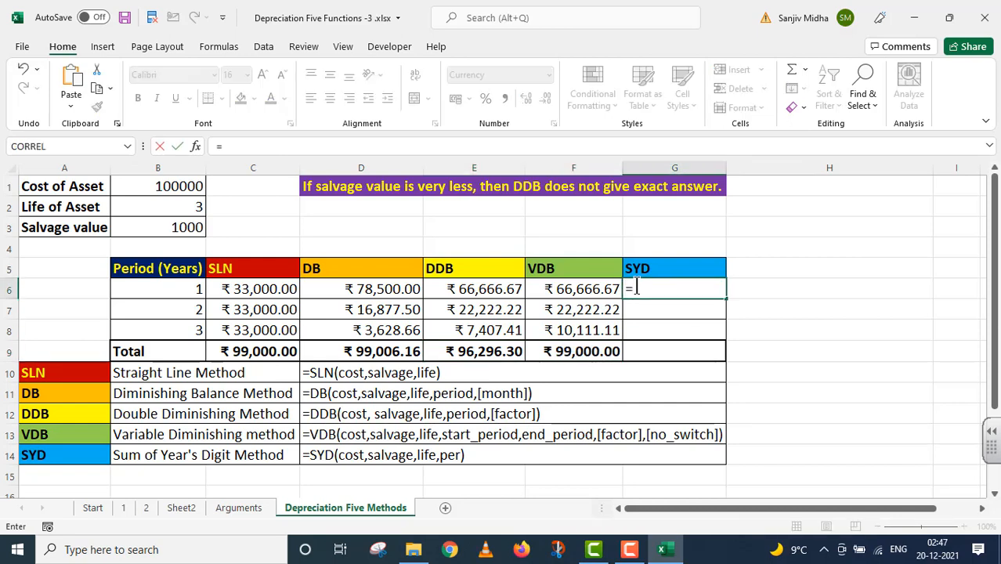
{"action": "type", "text": "SYD("}
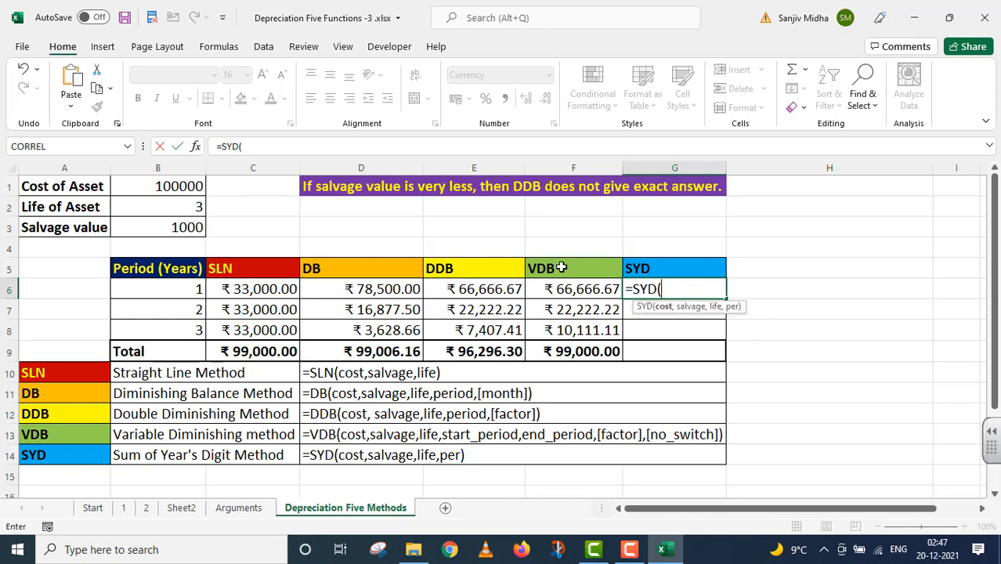
{"action": "left_click", "coordinate": [174, 186]}
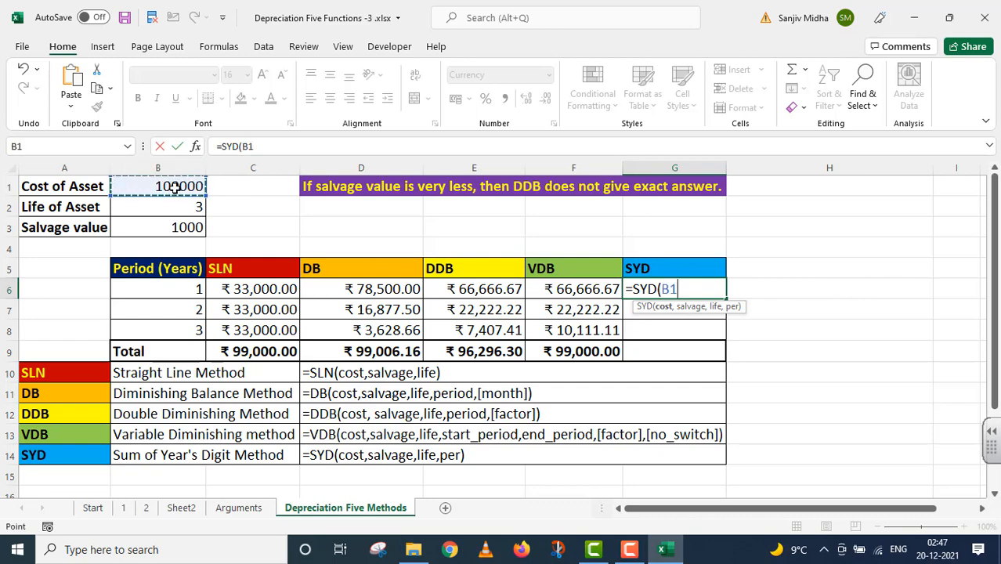
{"action": "key", "text": "F4"}
{"action": "type", "text": ","}
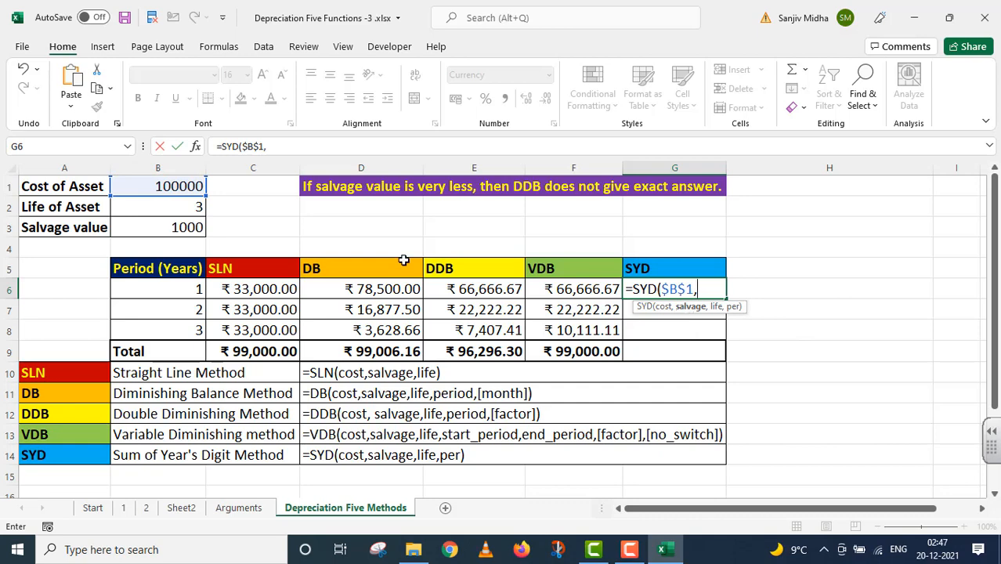
{"action": "left_click", "coordinate": [184, 228]}
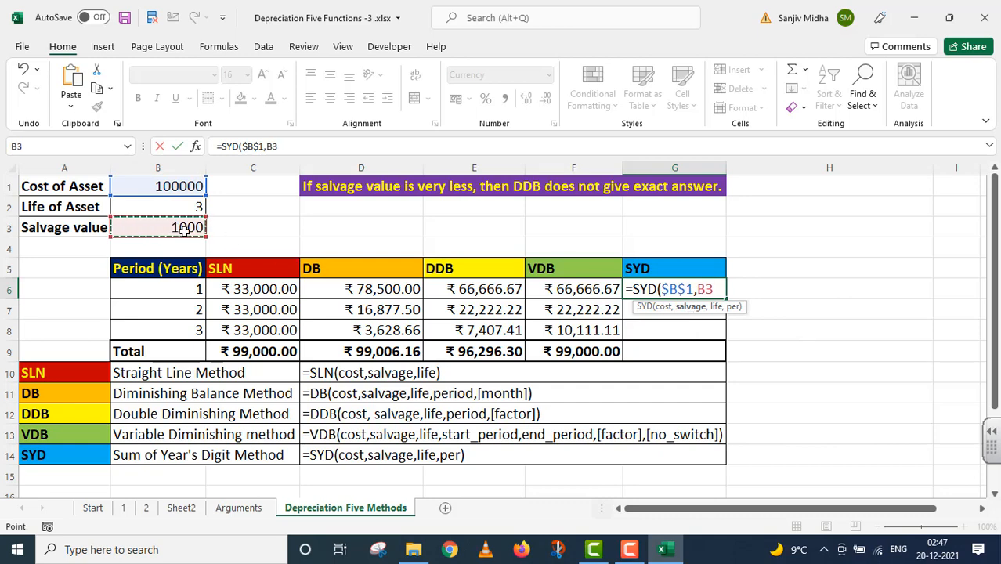
{"action": "key", "text": "F4"}
{"action": "type", "text": ","}
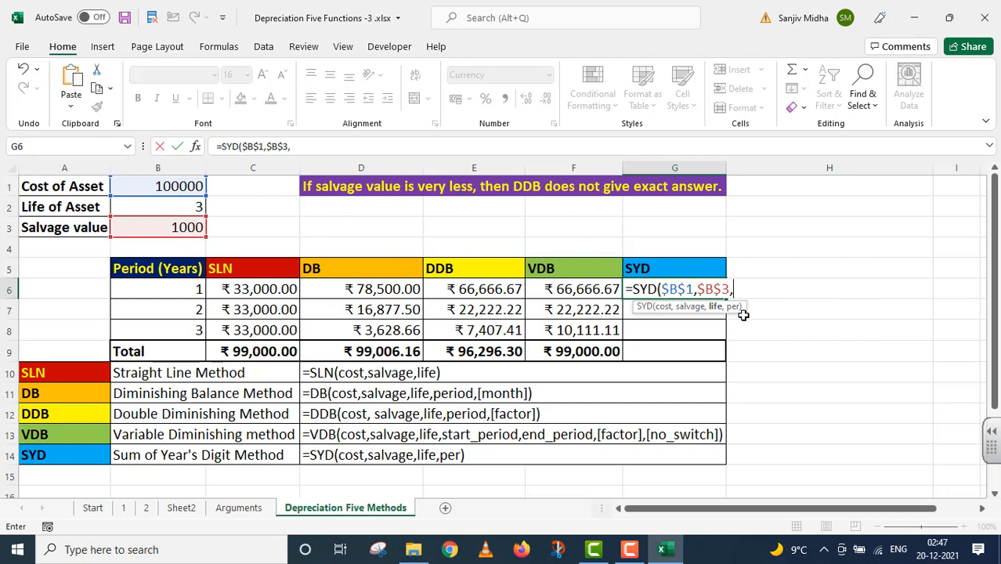
{"action": "left_click", "coordinate": [158, 208]}
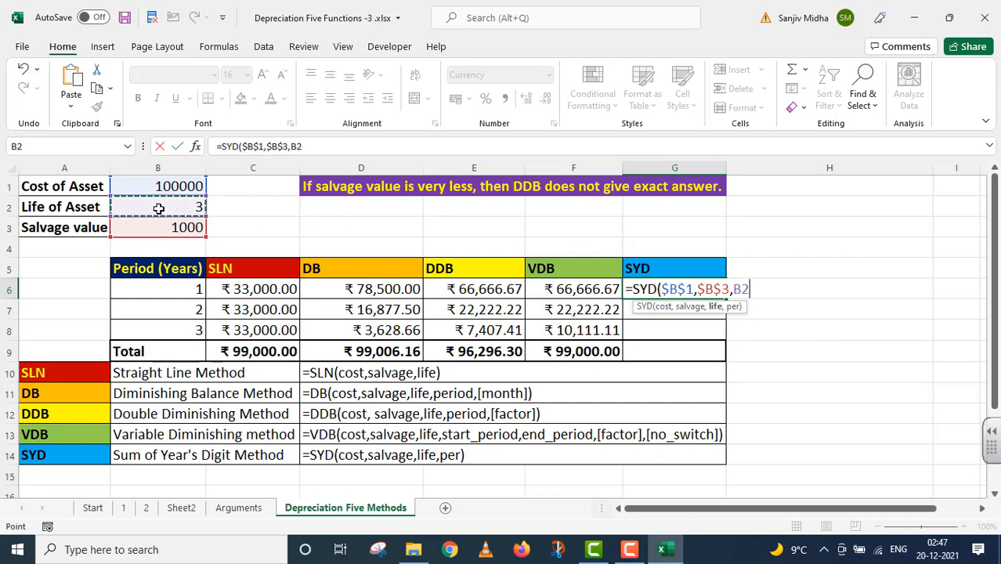
{"action": "key", "text": "F4"}
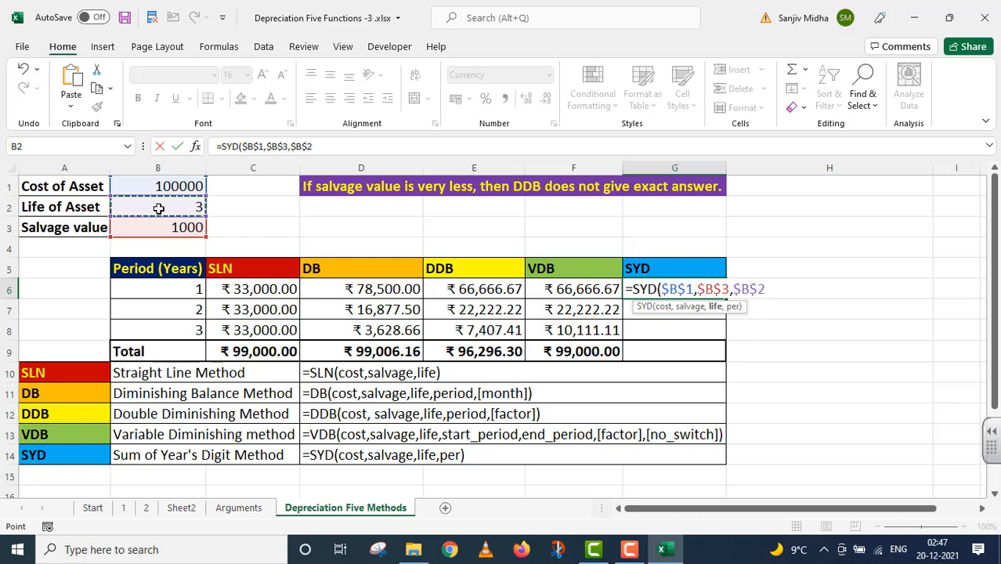
{"action": "type", "text": ","}
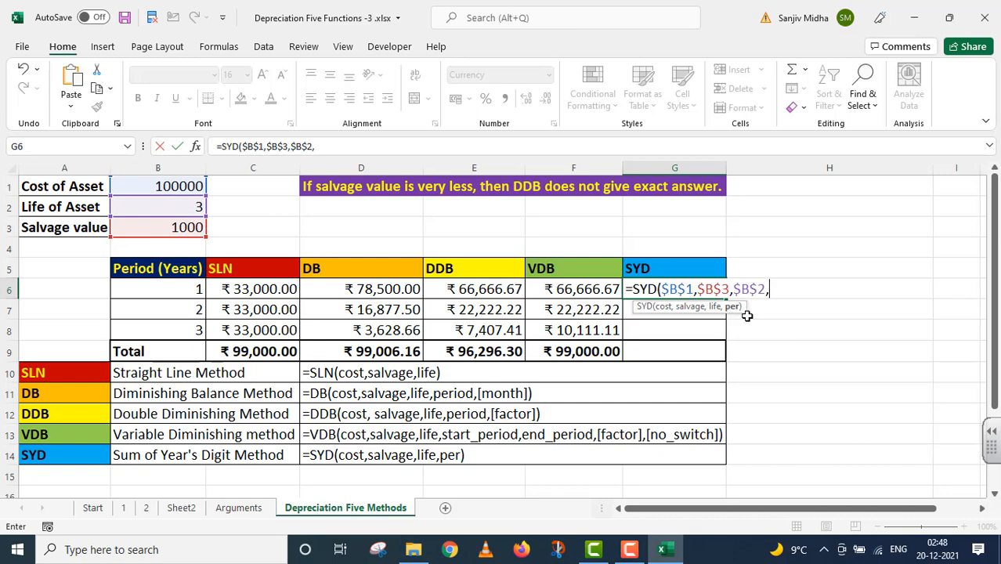
Complete the SYD formula in G6 with $B6 as the period, keeping only the column absolute.
{"action": "left_click", "coordinate": [172, 291]}
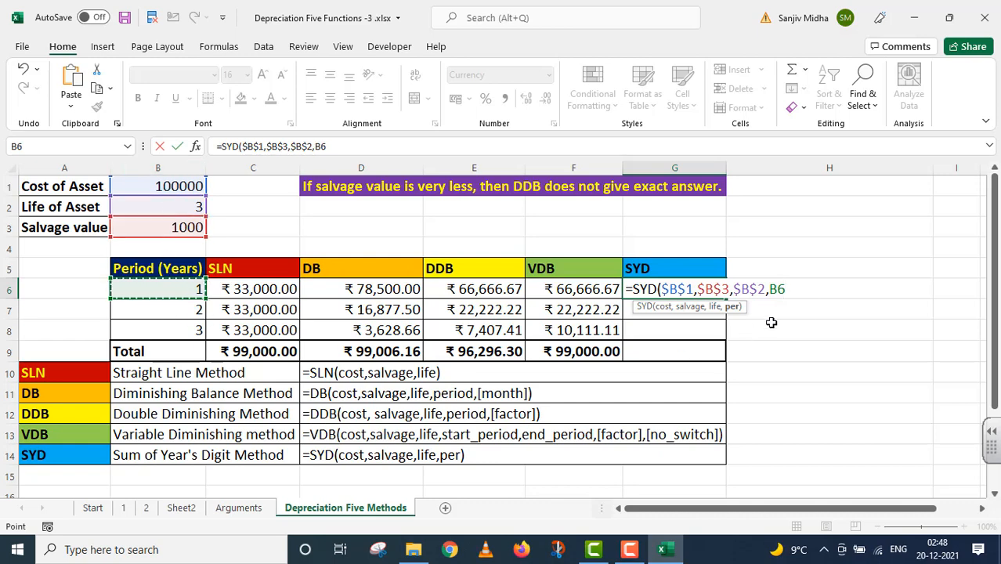
{"action": "key", "text": "F4"}
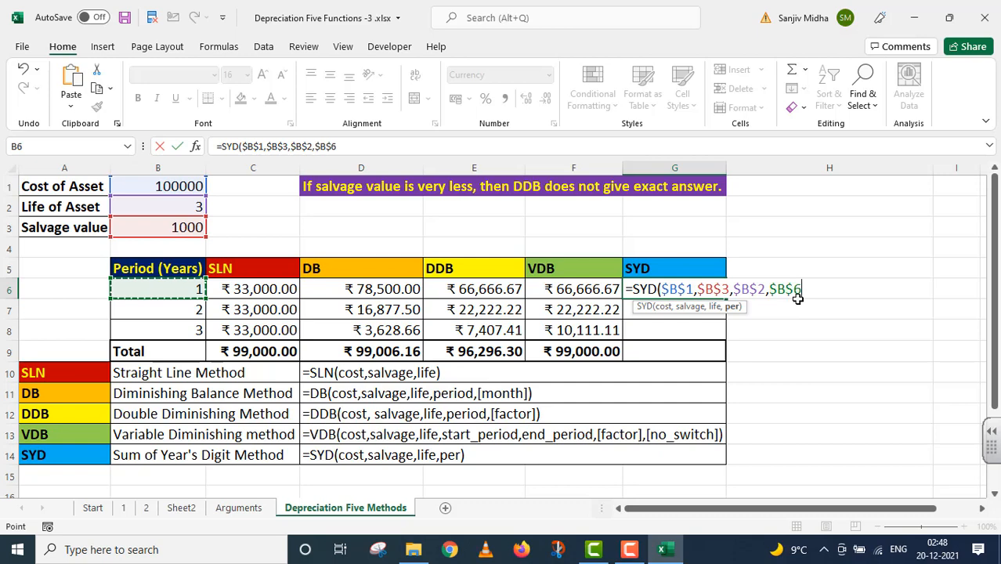
{"action": "key", "text": "F4"}
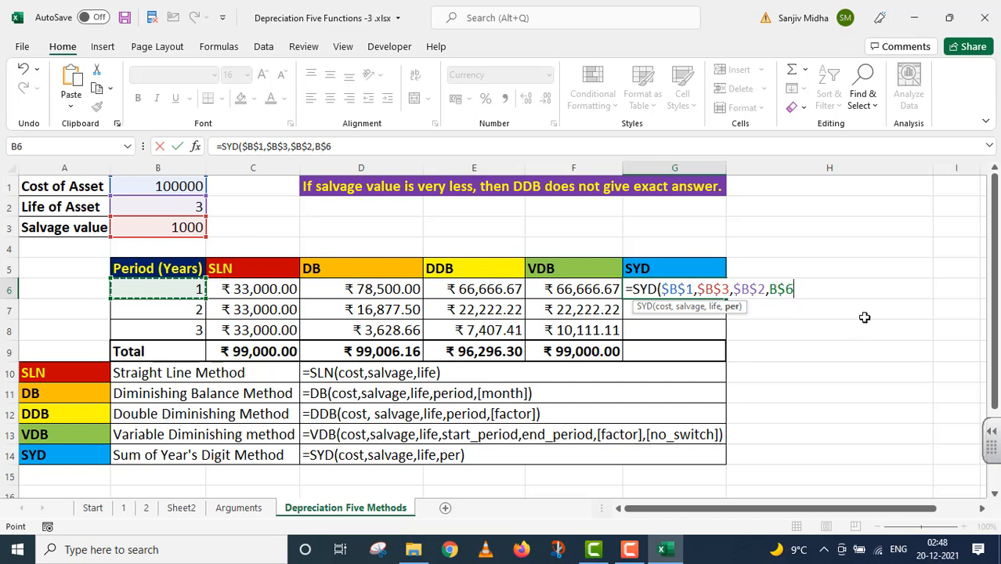
{"action": "key", "text": "F4"}
{"action": "type", "text": ")"}
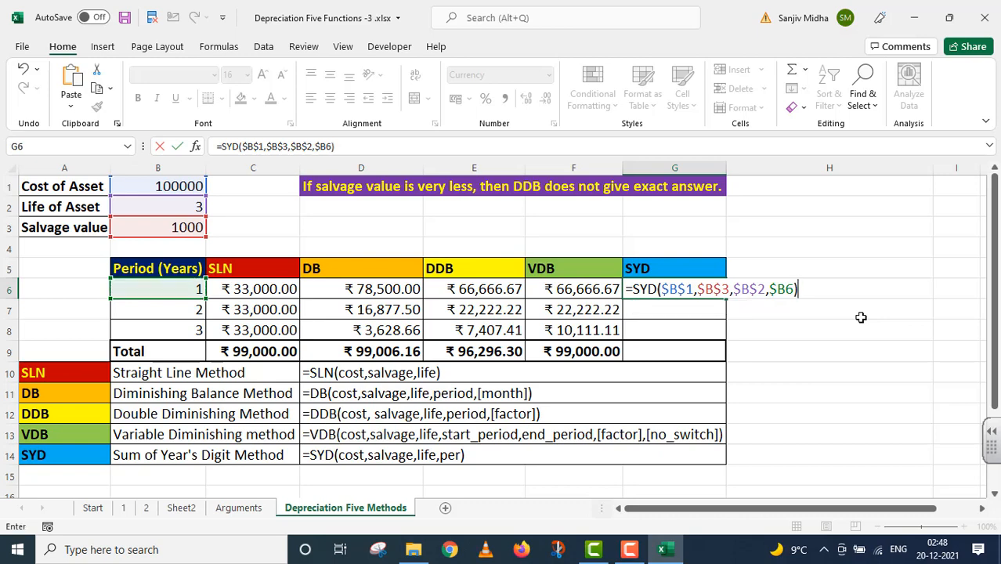
{"action": "key", "text": "Return"}
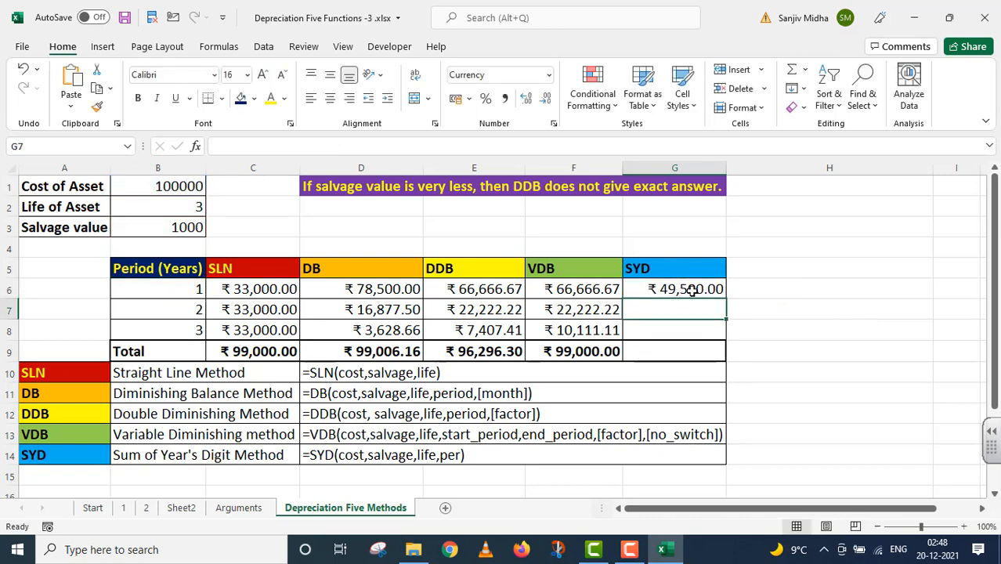
Copy the SYD formula from G6 down to G8 and copy the SUM total from F9 across to G9.
{"action": "left_click", "coordinate": [692, 289]}
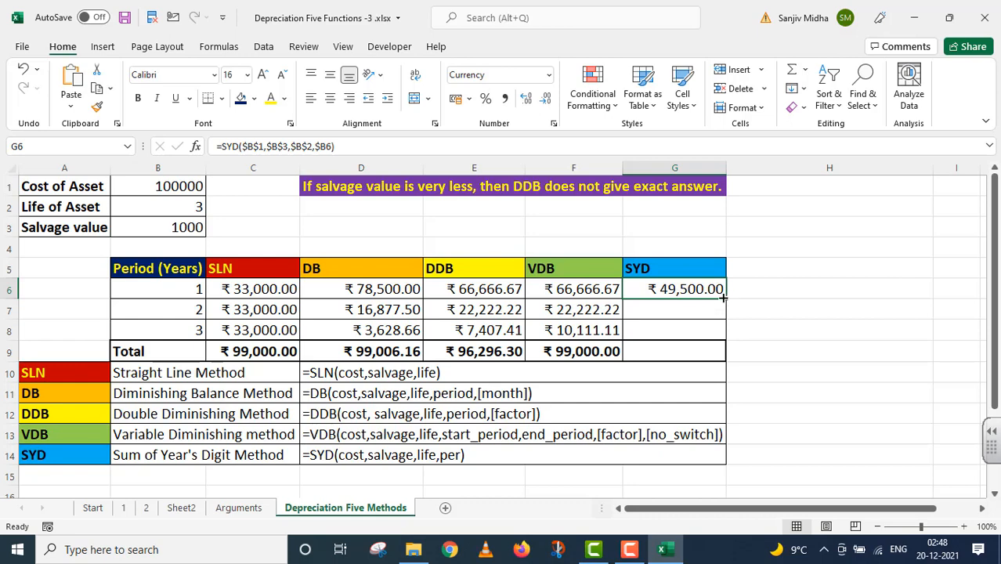
{"action": "left_click_drag", "start_coordinate": [727, 298], "coordinate": [727, 340]}
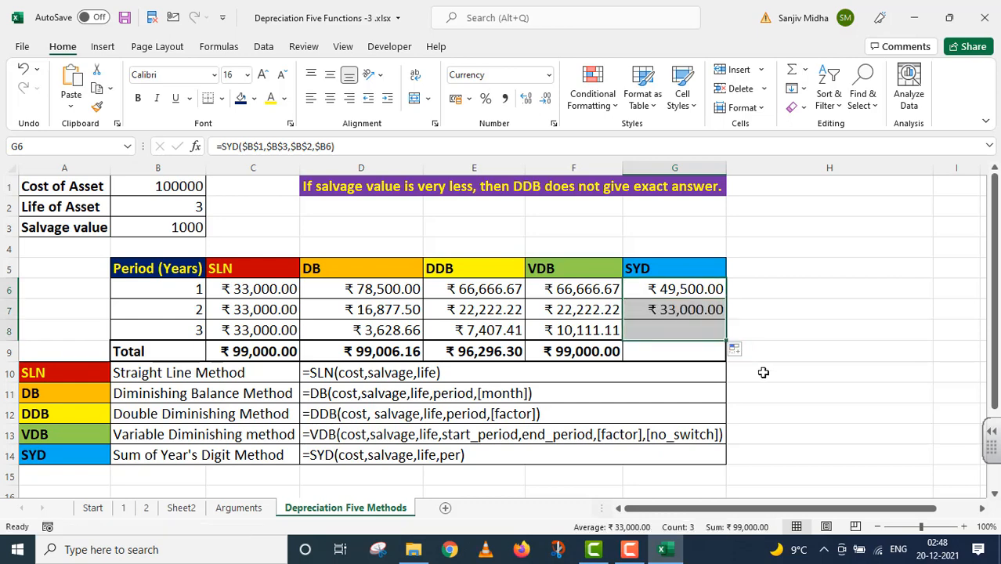
{"action": "left_click", "coordinate": [633, 352]}
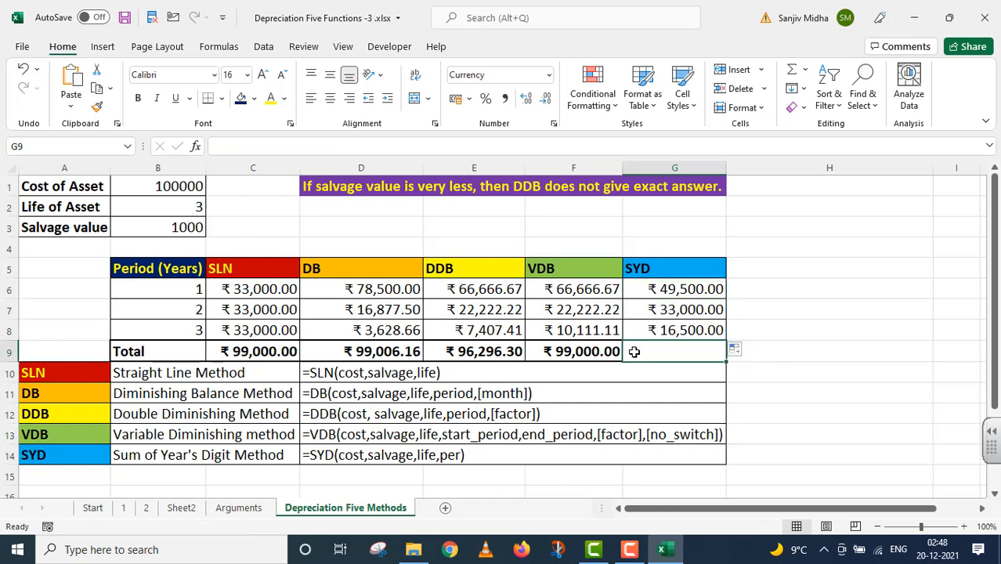
{"action": "left_click", "coordinate": [612, 351]}
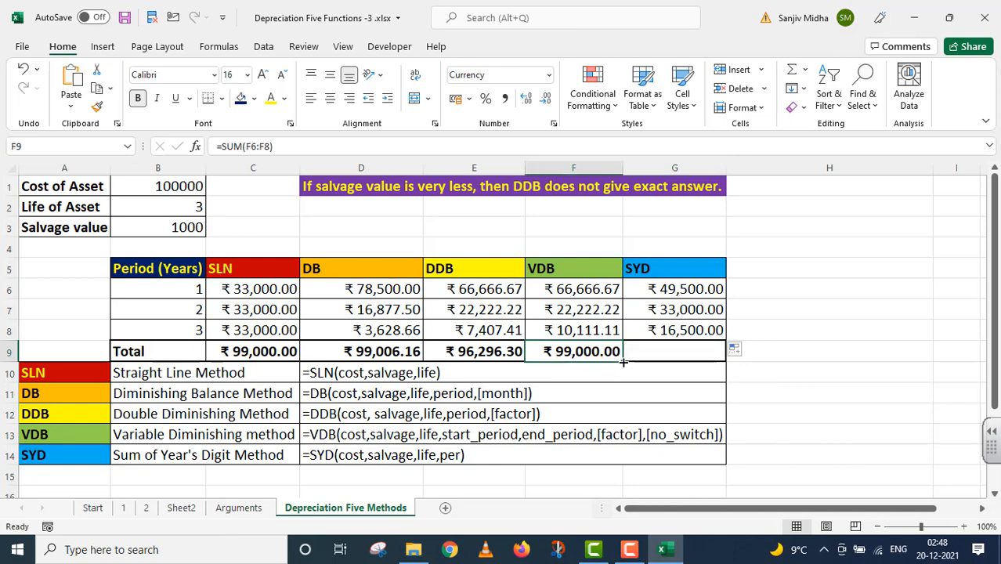
{"action": "left_click_drag", "start_coordinate": [622, 361], "coordinate": [623, 361]}
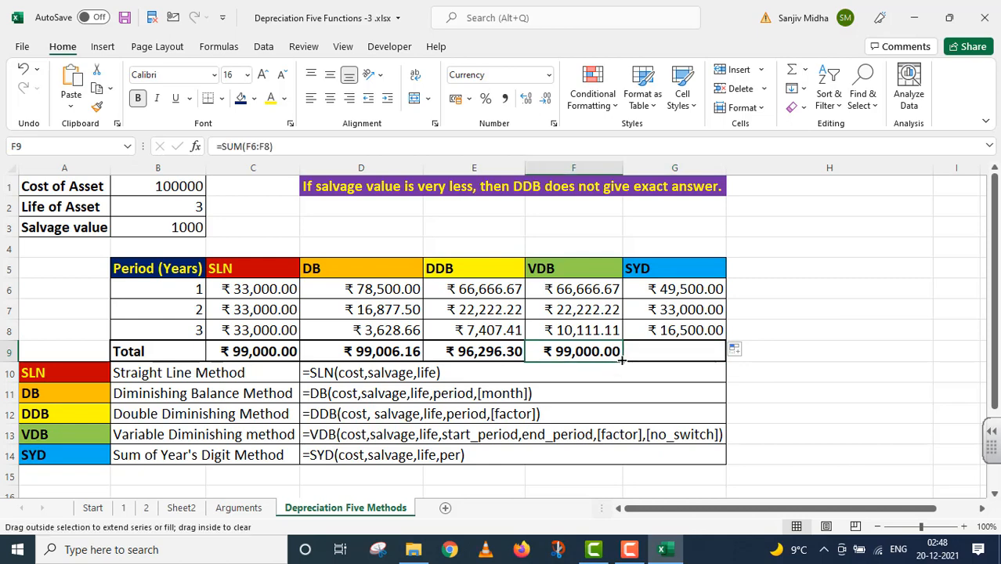
{"action": "left_click_drag", "start_coordinate": [629, 358], "coordinate": [725, 362]}
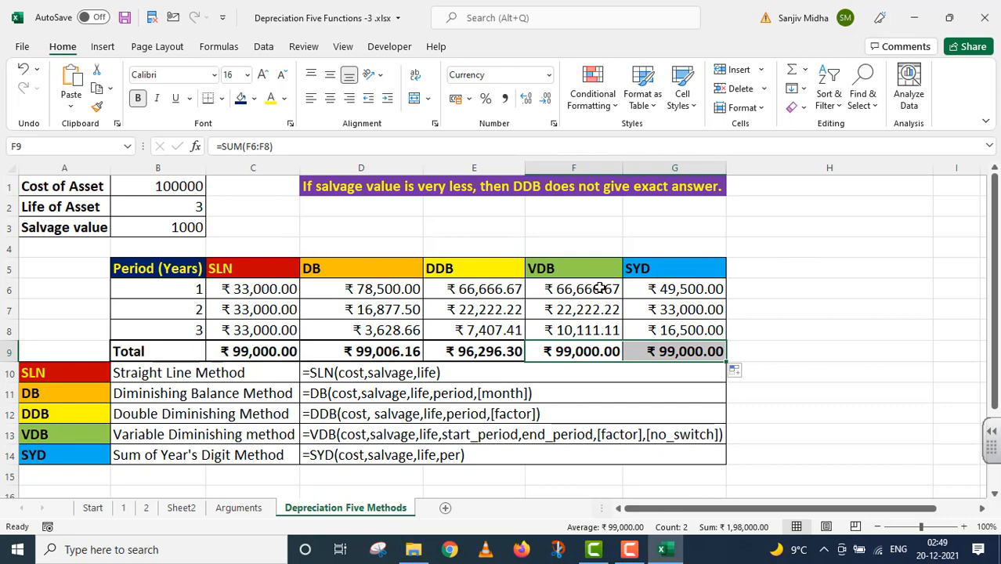
Copy the SLN formula from C6 into H10 as apostrophe-prefixed text, '=SLN($B$1,$B$3,$B$2).
{"action": "left_click", "coordinate": [235, 288]}
{"action": "left_click_drag", "start_coordinate": [328, 147], "coordinate": [158, 148]}
{"action": "key", "text": "ctrl+c"}
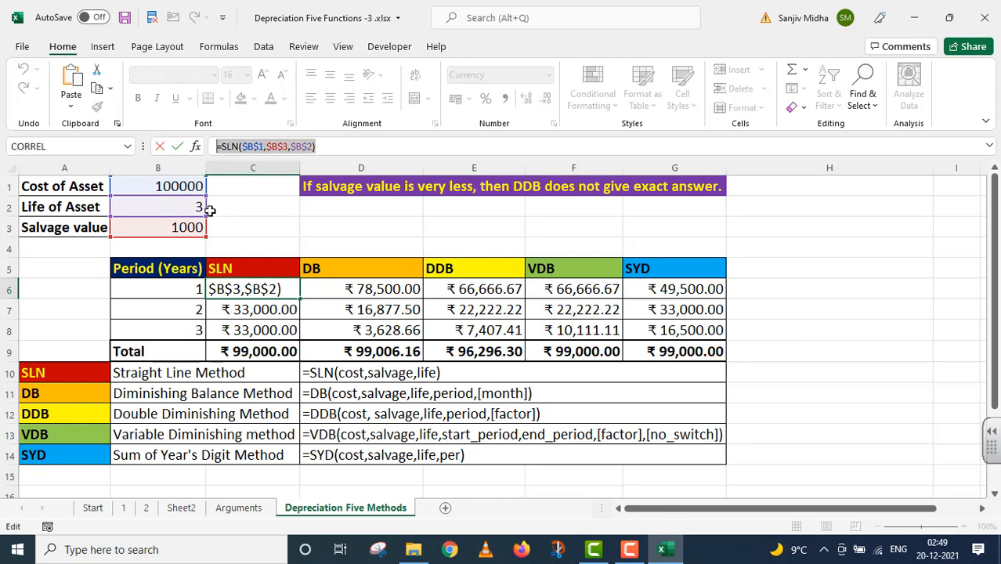
{"action": "key", "text": "Return"}
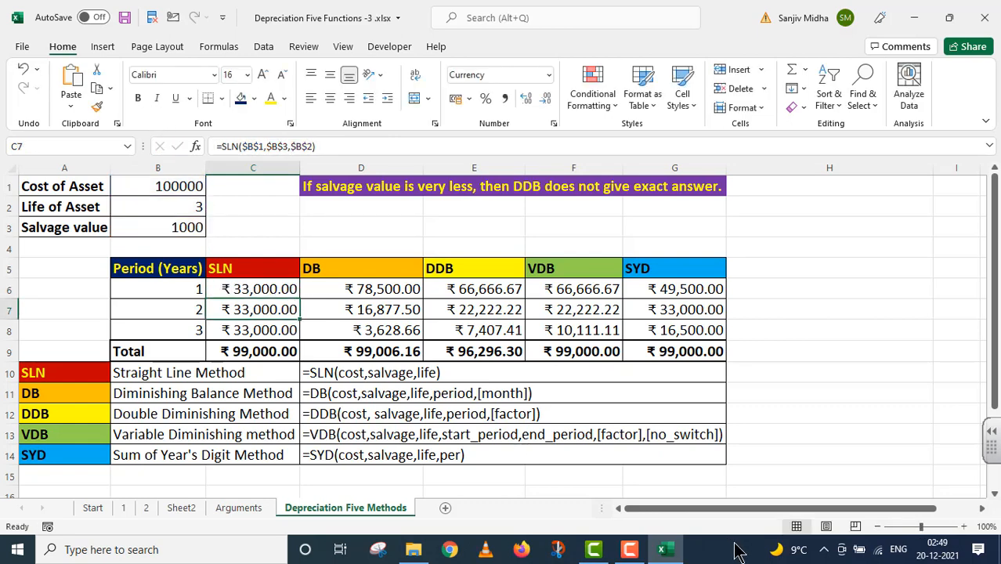
{"action": "left_click", "coordinate": [747, 371]}
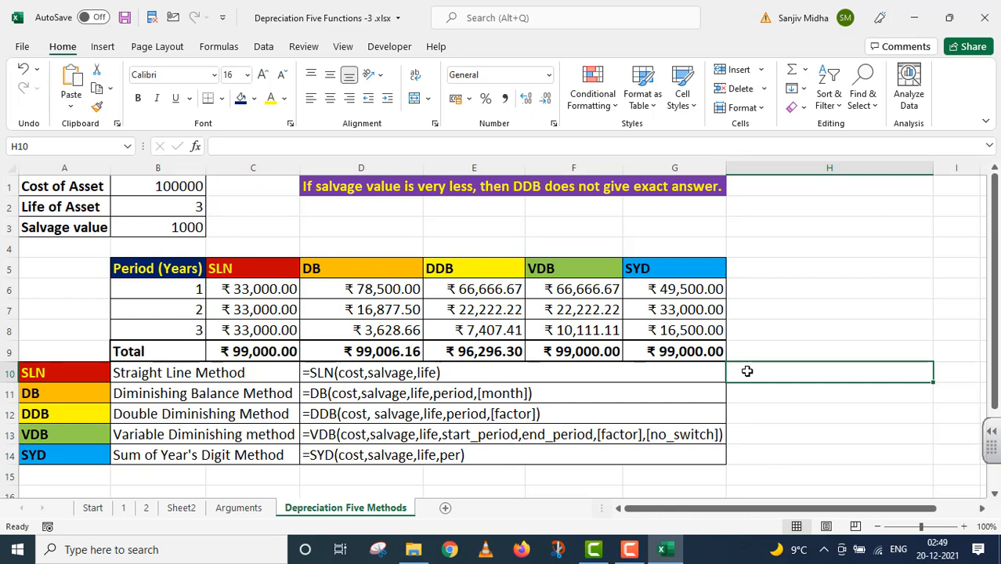
{"action": "key", "text": "ctrl+v"}
{"action": "double_click", "coordinate": [735, 373]}
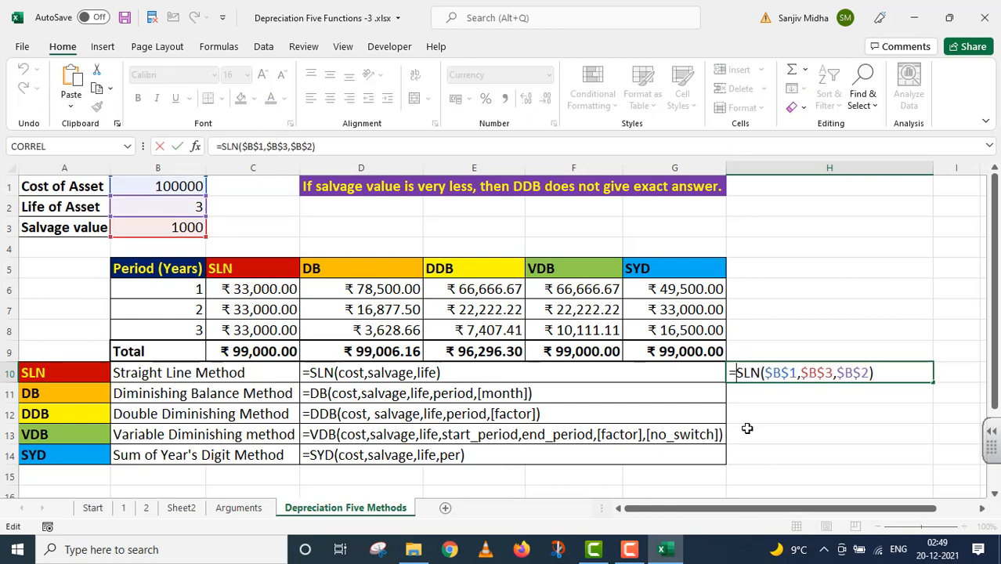
{"action": "type", "text": "'"}
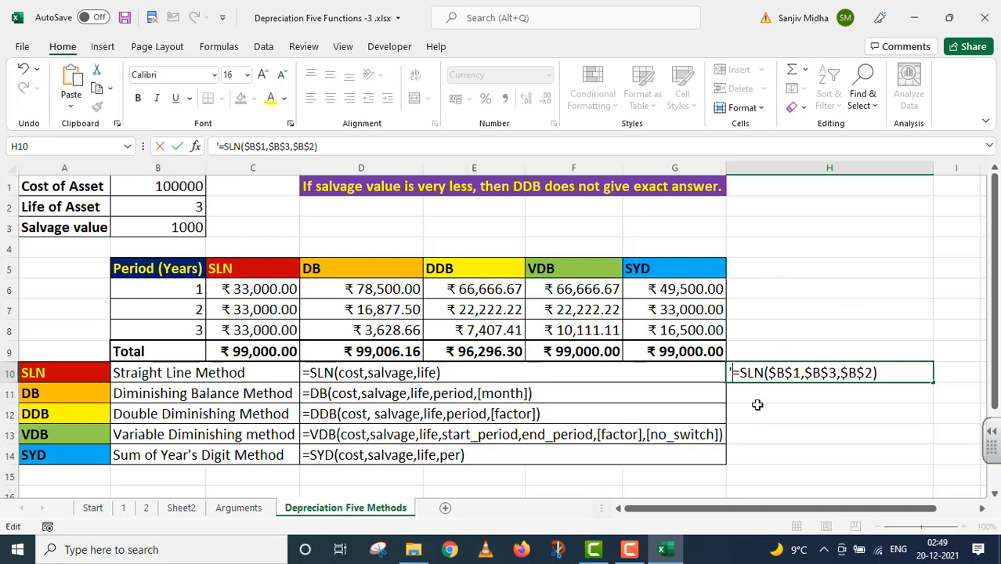
{"action": "key", "text": "Return"}
Copy the DB formula from D6 into H11 as apostrophe-prefixed text, '=DB($B$1,$B$3,$B$2,$B6).
{"action": "left_click", "coordinate": [350, 290]}
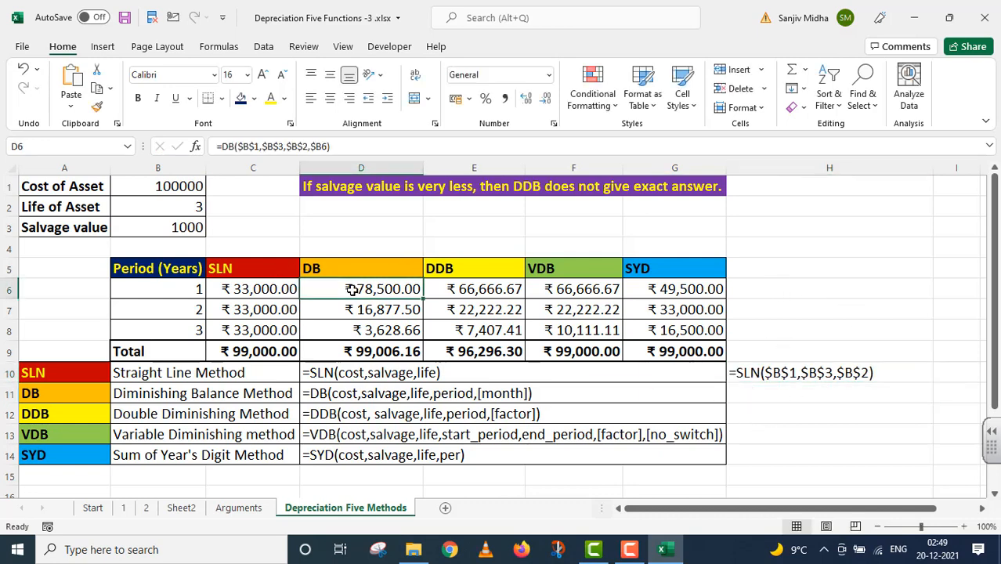
{"action": "left_click_drag", "start_coordinate": [343, 146], "coordinate": [287, 145]}
{"action": "type", "text": "'=DB($B$1,$B$3,$B$2,$B6"}
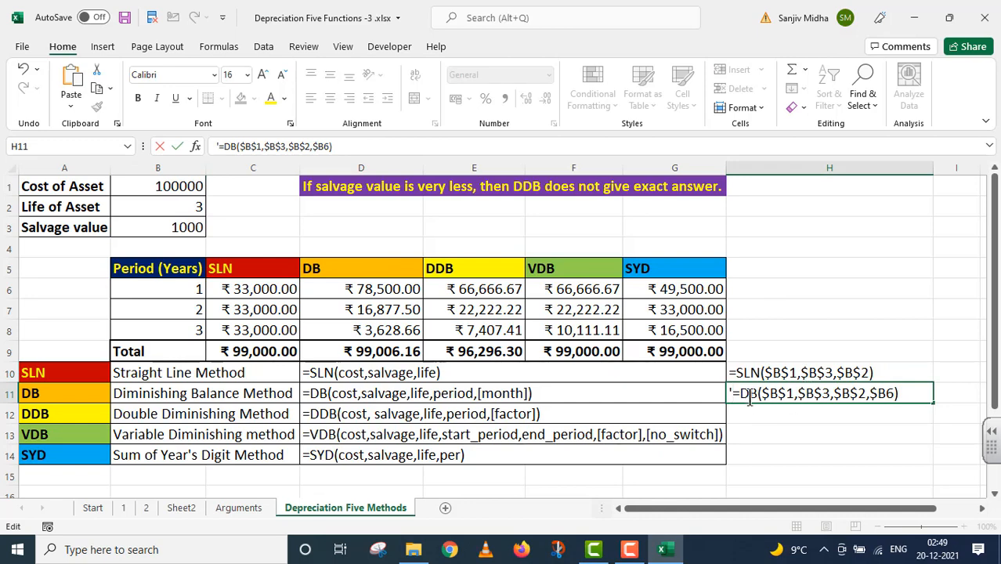
{"action": "key", "text": "Return"}
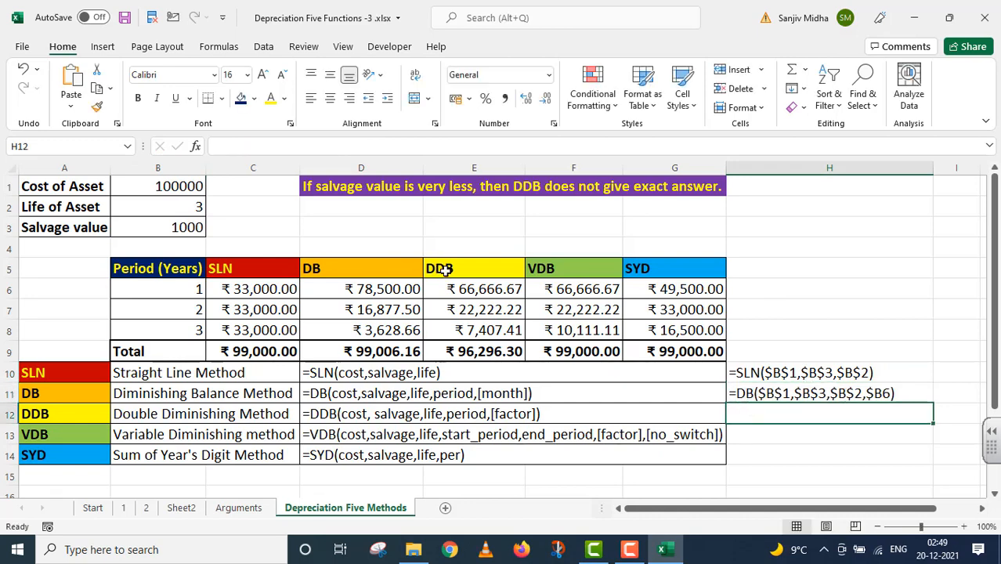
Copy the DDB formula from E6 into H12 as apostrophe-prefixed text, '=DDB($B$1,$B$3,$B$2,$B6).
{"action": "left_click", "coordinate": [456, 290]}
{"action": "left_click_drag", "start_coordinate": [338, 147], "coordinate": [205, 147]}
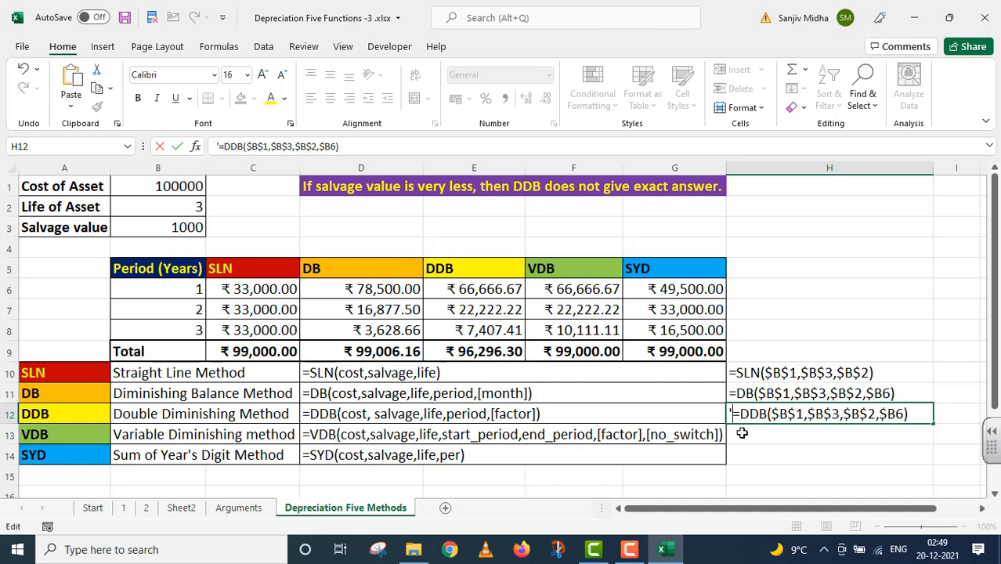
{"action": "key", "text": "Return"}
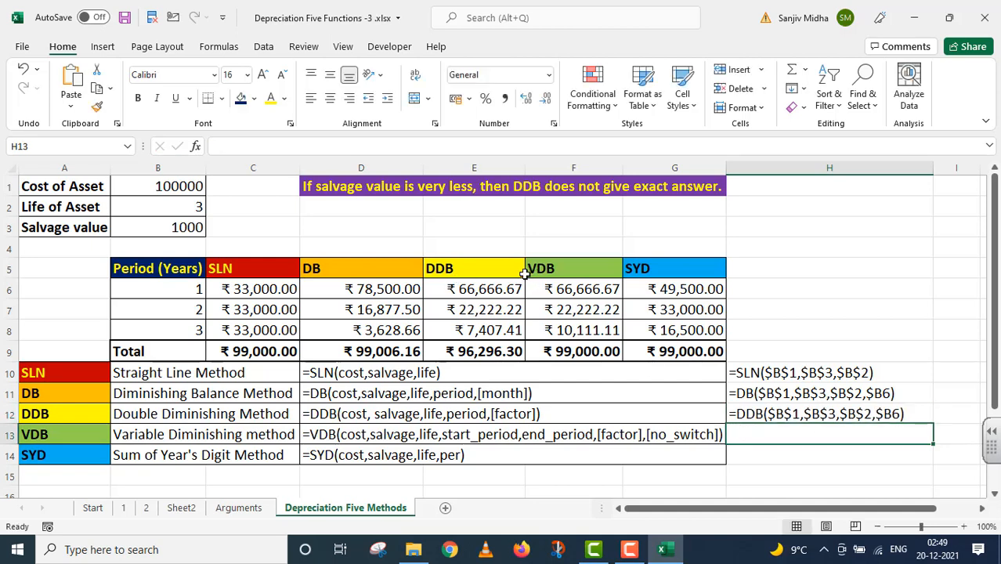
Copy the VDB formula from F6 into H13 as apostrophe-prefixed text, '=VDB($B$1,$B$3,$B$2,$B6-1,$B6).
{"action": "left_click", "coordinate": [556, 288]}
{"action": "left_click", "coordinate": [385, 147]}
{"action": "left_click_drag", "start_coordinate": [385, 147], "coordinate": [240, 140]}
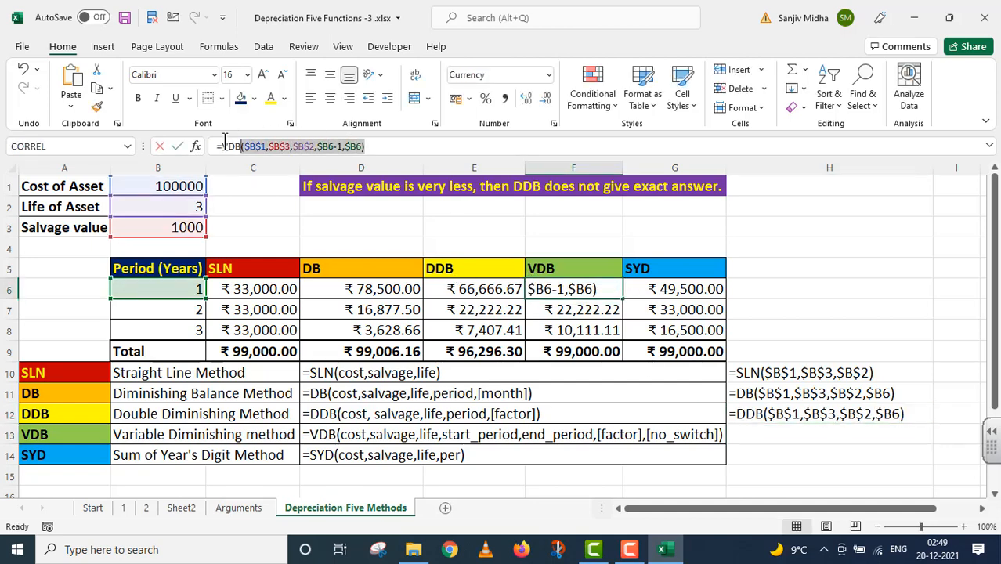
{"action": "left_click_drag", "start_coordinate": [240, 140], "coordinate": [208, 147]}
{"action": "key", "text": "Return"}
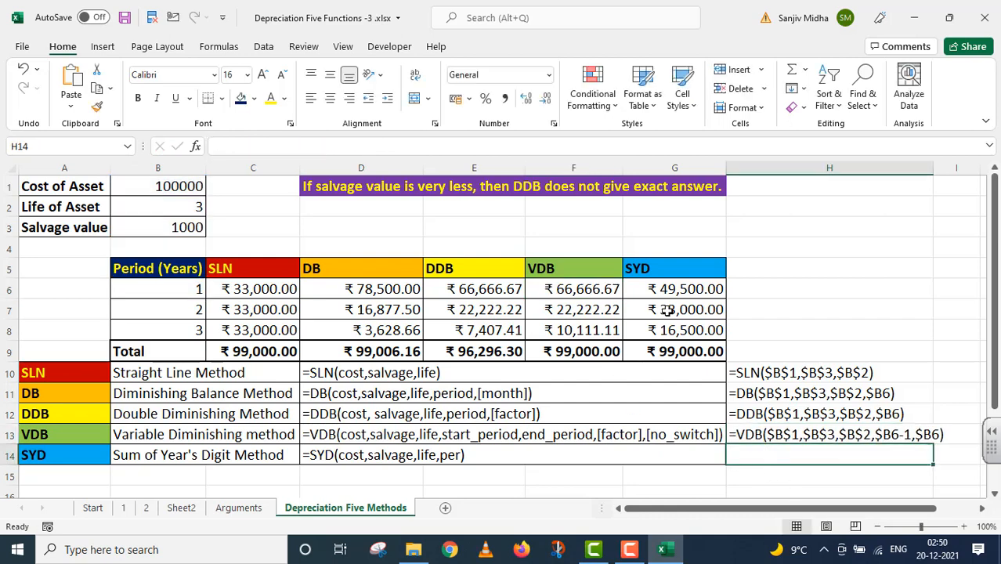
Copy the SYD formula from G6 into H14 as apostrophe-prefixed text, '=SYD($B$1,$B$3,$B$2,$B6).
{"action": "left_click", "coordinate": [663, 289]}
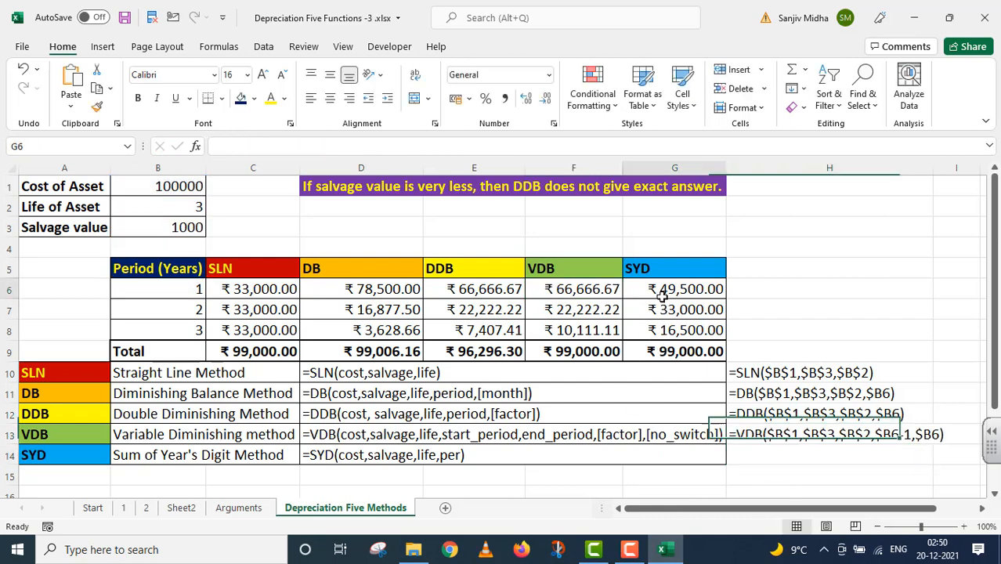
{"action": "left_click_drag", "start_coordinate": [335, 147], "coordinate": [210, 144]}
{"action": "key", "text": "Return"}
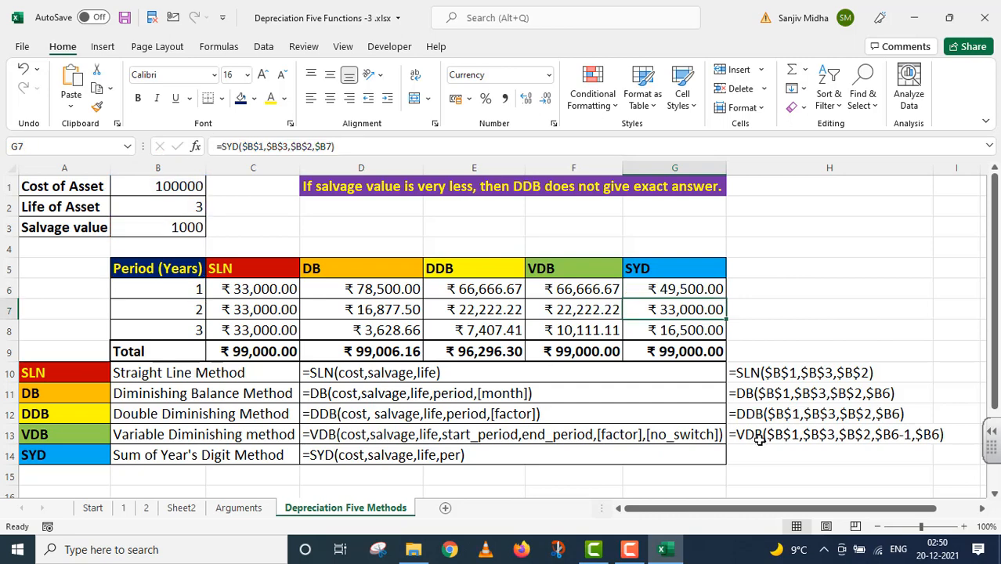
{"action": "left_click", "coordinate": [752, 439]}
{"action": "left_click", "coordinate": [744, 450]}
{"action": "double_click", "coordinate": [743, 453]}
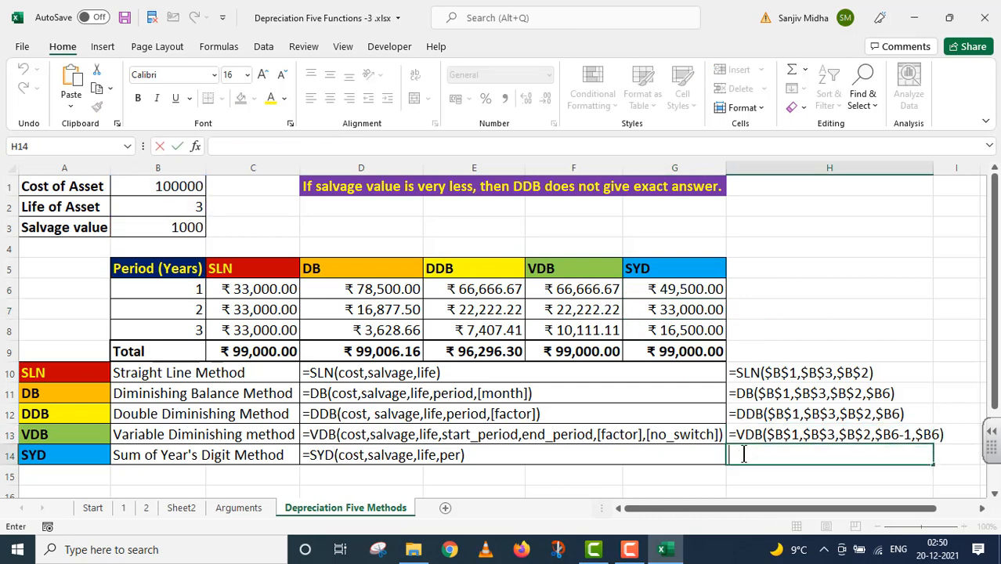
{"action": "type", "text": "=SYD($B$1,$B$3,$B$2,$B6)"}
{"action": "left_click", "coordinate": [728, 454]}
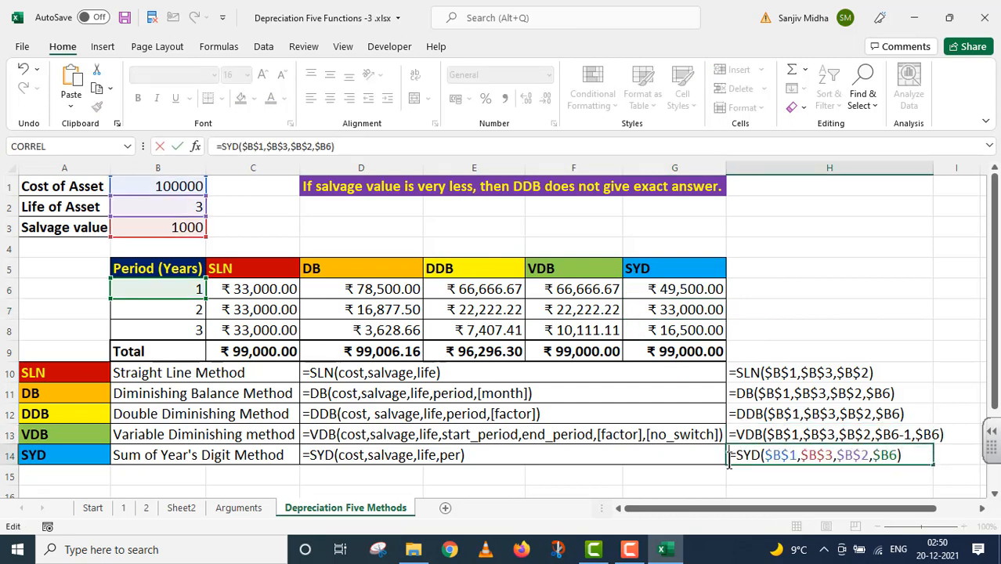
{"action": "type", "text": "'"}
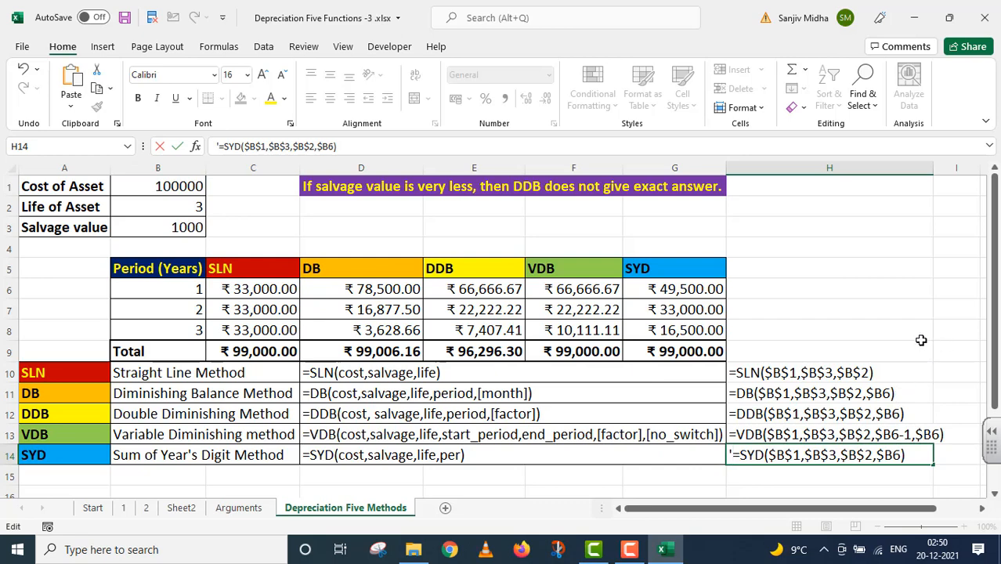